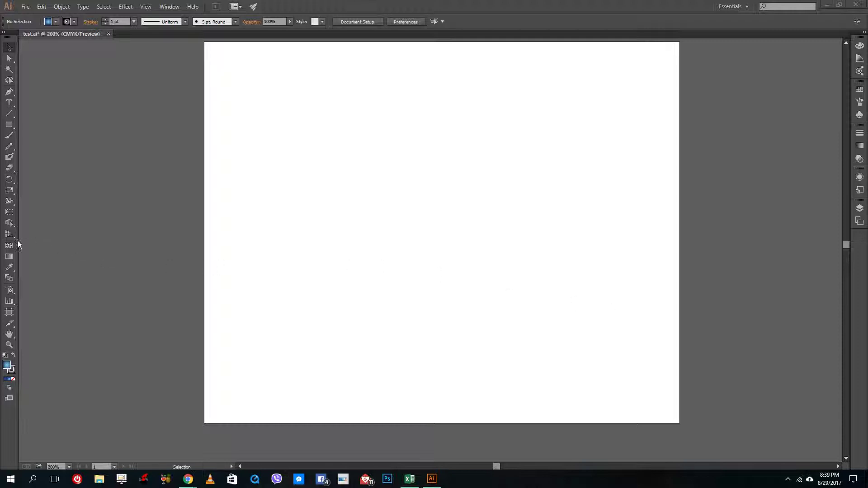
Draw a gradient-filled rectangle on the artboard, then delete it.
{"action": "left_click", "coordinate": [11, 127]}
{"action": "left_click_drag", "start_coordinate": [279, 122], "coordinate": [468, 246]}
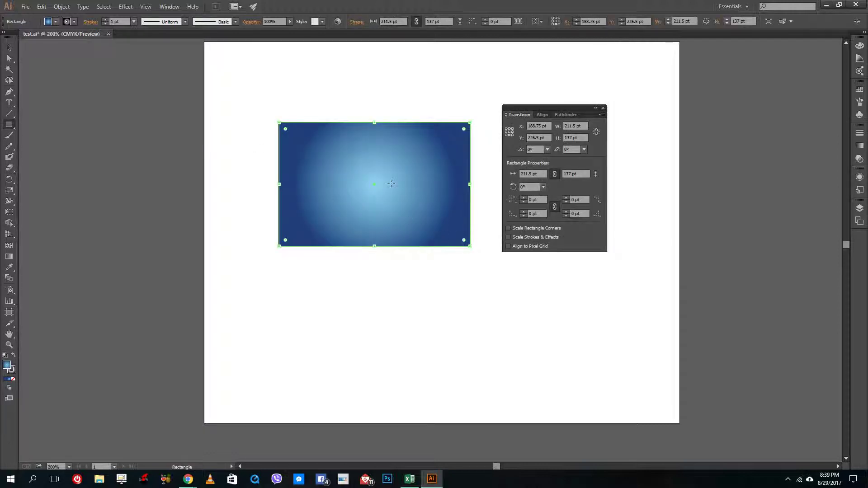
{"action": "key", "text": "v"}
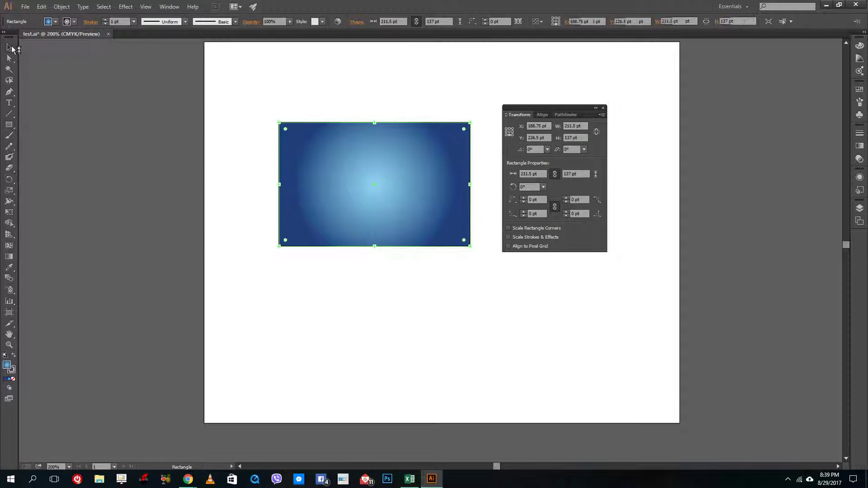
{"action": "key", "text": "Delete"}
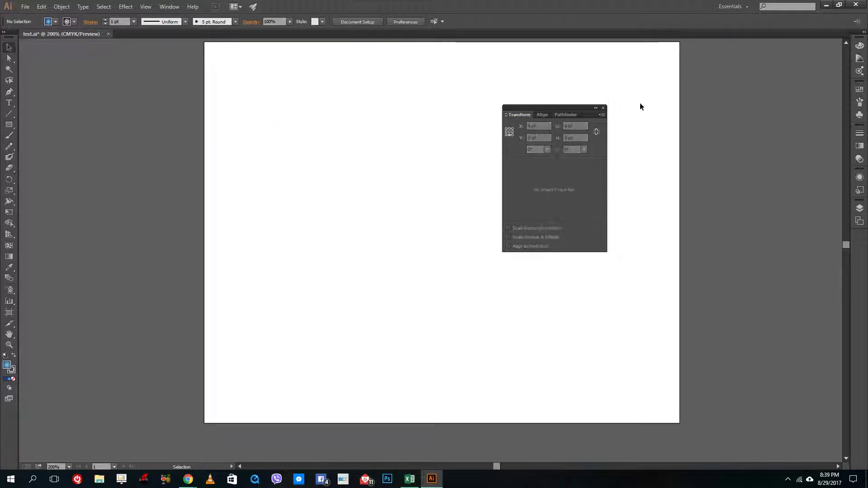
{"action": "left_click", "coordinate": [603, 109]}
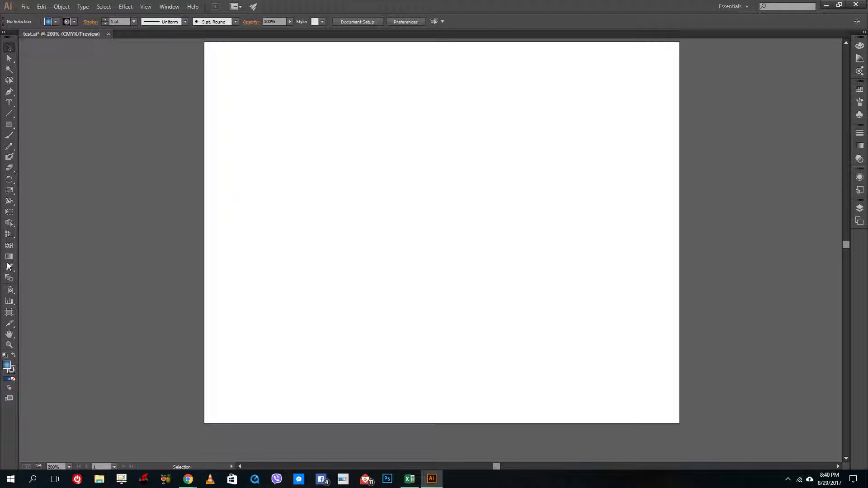
Activate the perspective grid on the left plane and show the document grid.
{"action": "left_click", "coordinate": [9, 235]}
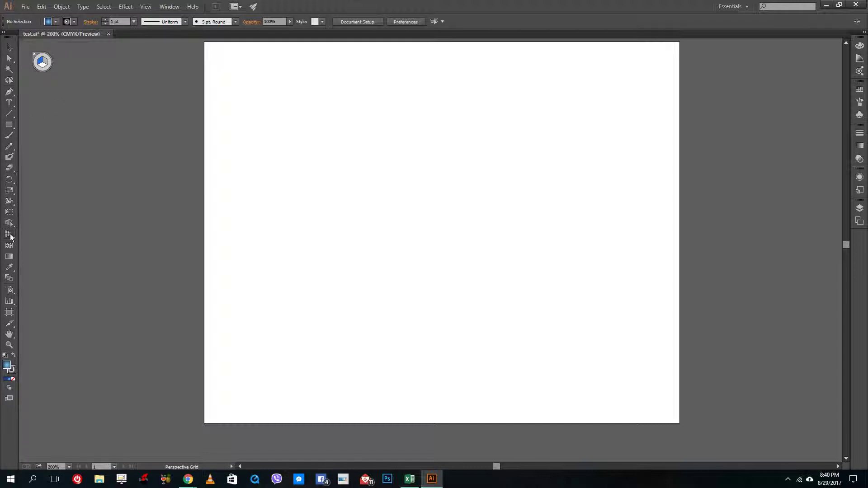
{"action": "left_click_drag", "start_coordinate": [11, 235], "coordinate": [40, 237]}
{"action": "left_click", "coordinate": [43, 63]}
{"action": "scroll", "coordinate": [369, 182], "scroll_direction": "up", "scroll_amount": 1}
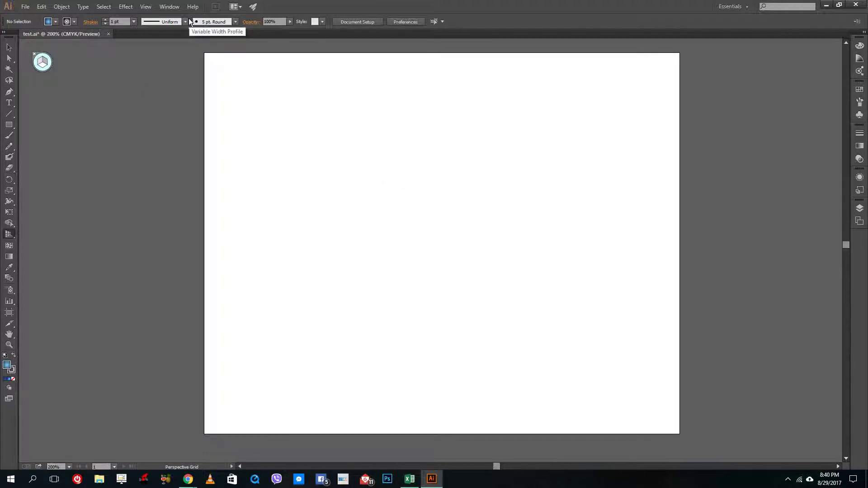
{"action": "left_click", "coordinate": [146, 8]}
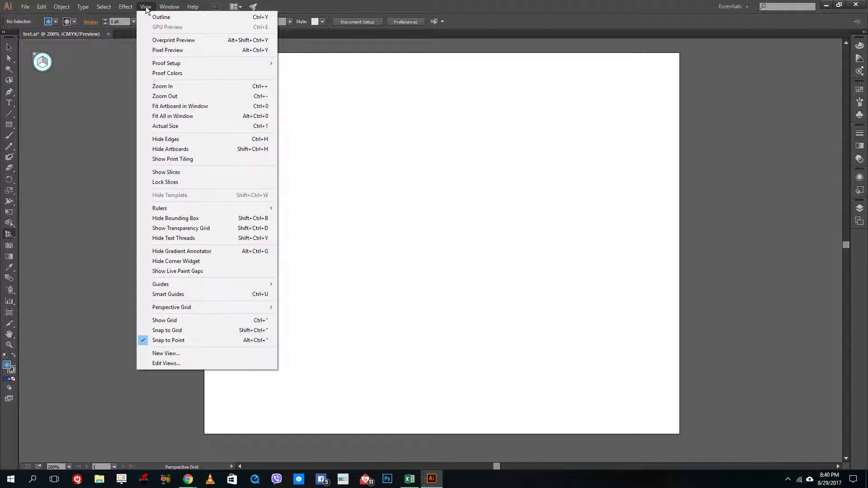
{"action": "mouse_move", "coordinate": [221, 309]}
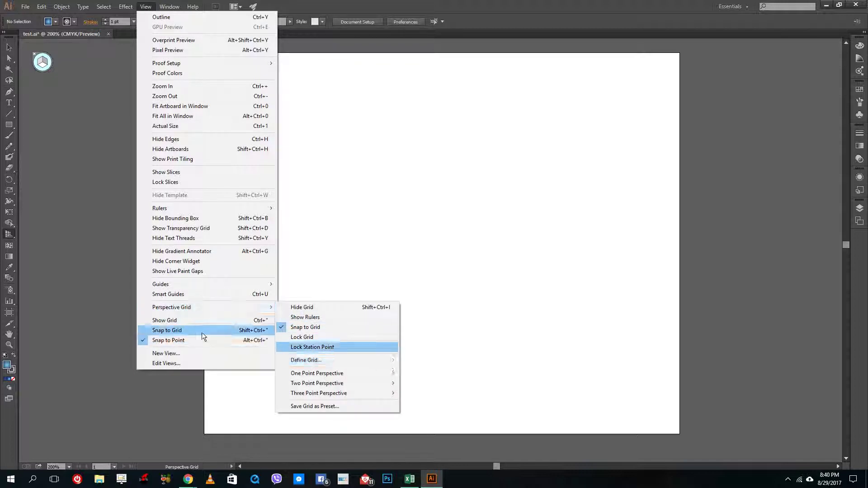
{"action": "left_click", "coordinate": [203, 321]}
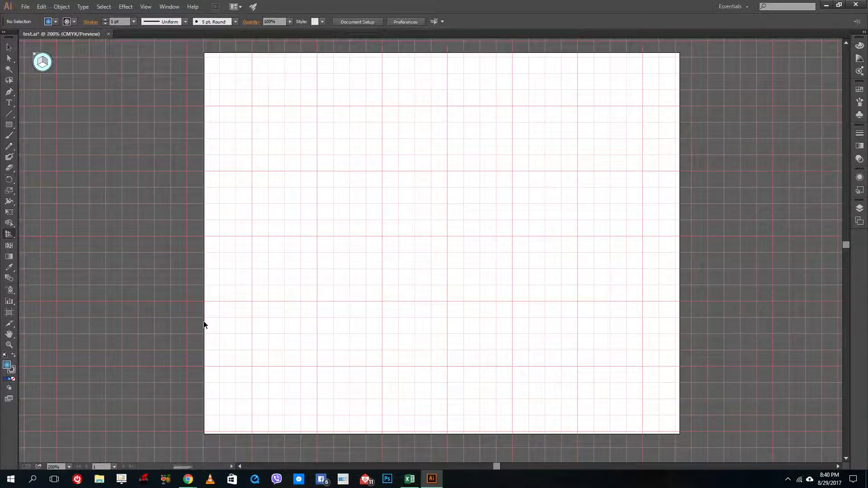
Restore the deleted gradient rectangle and hide the document grid.
{"action": "key", "text": "ctrl+z"}
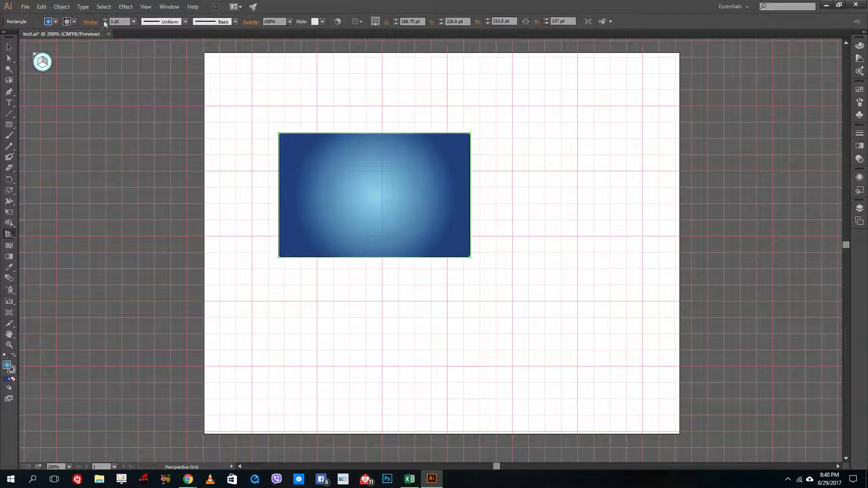
{"action": "left_click", "coordinate": [145, 6]}
{"action": "left_click", "coordinate": [174, 320]}
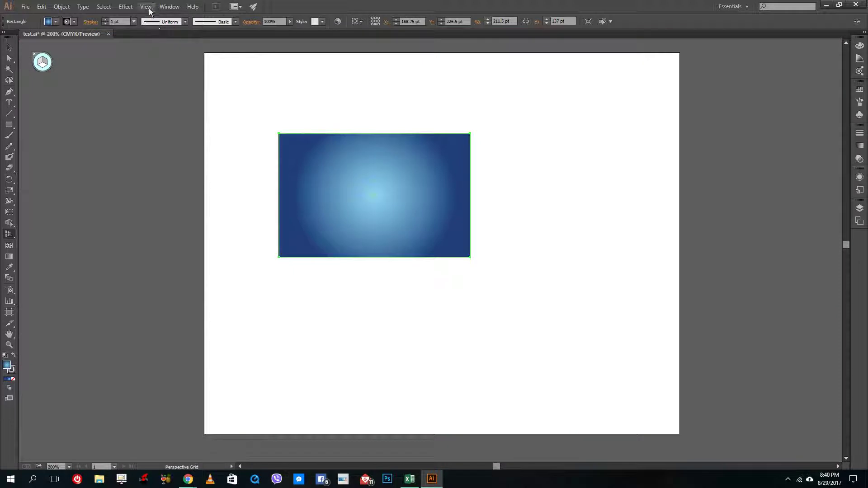
Show the two-point perspective grid preset over the artboard.
{"action": "left_click", "coordinate": [146, 6]}
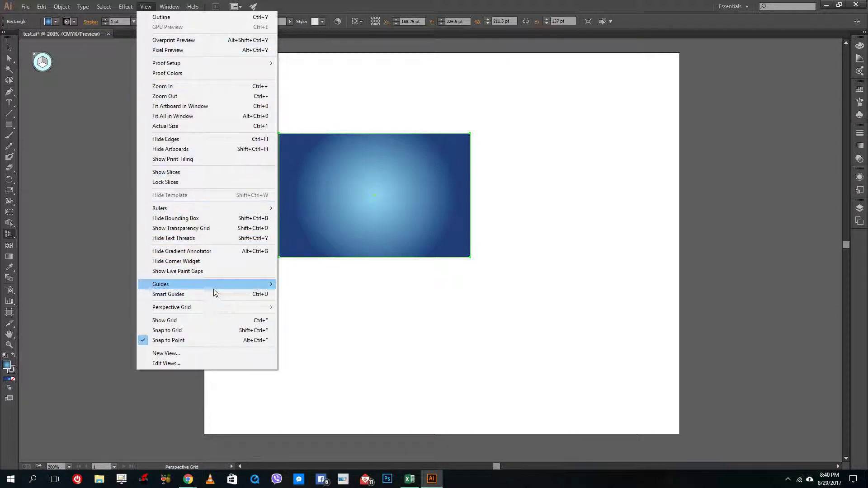
{"action": "mouse_move", "coordinate": [216, 308]}
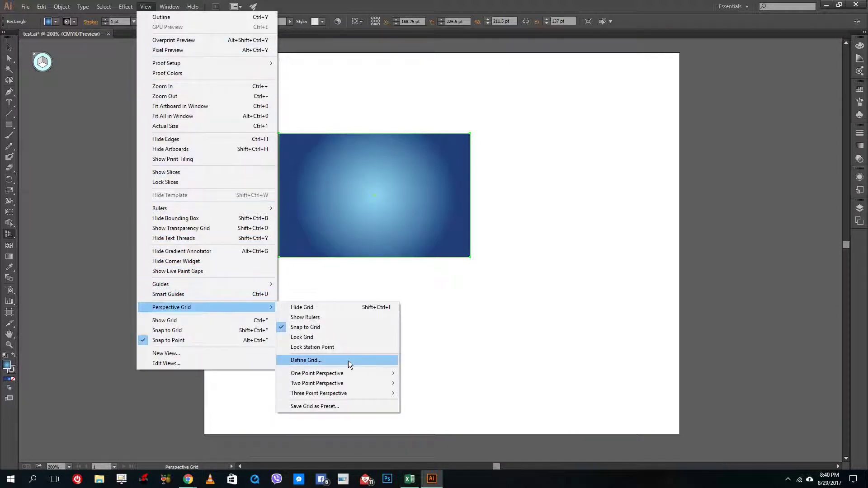
{"action": "mouse_move", "coordinate": [332, 376]}
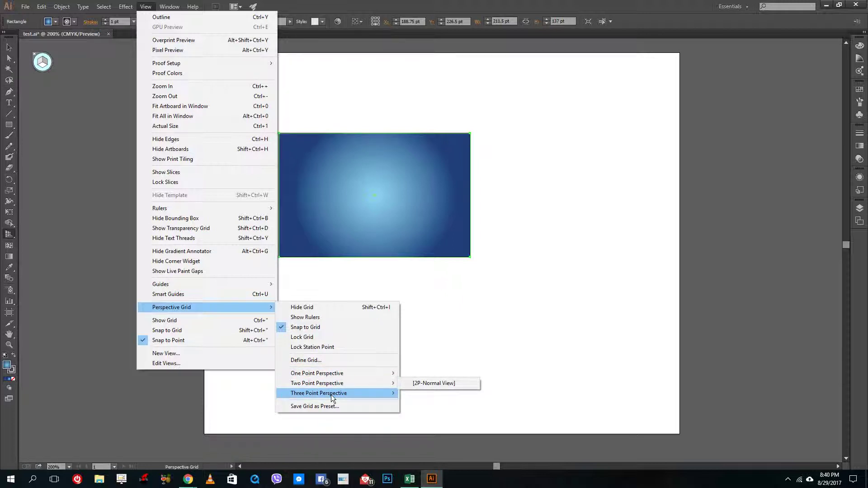
{"action": "left_click", "coordinate": [434, 385]}
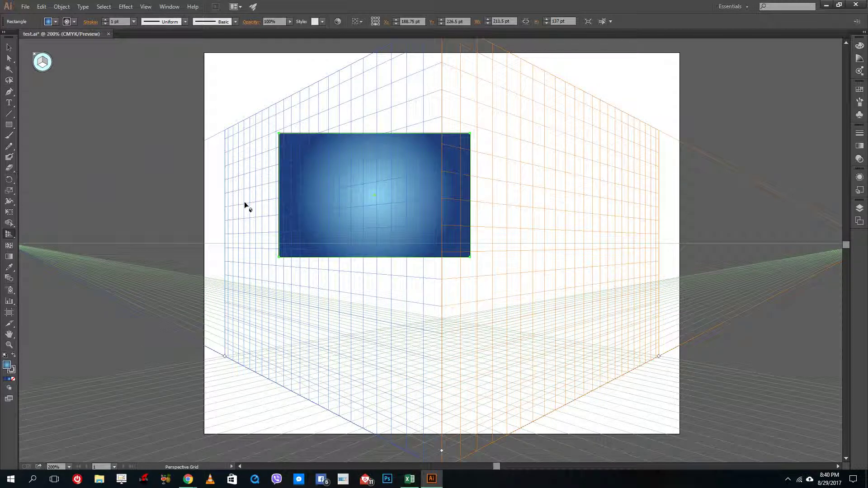
Delete the gradient rectangle and switch the grid to one-point [1P-Normal View] perspective.
{"action": "left_click", "coordinate": [3, 49]}
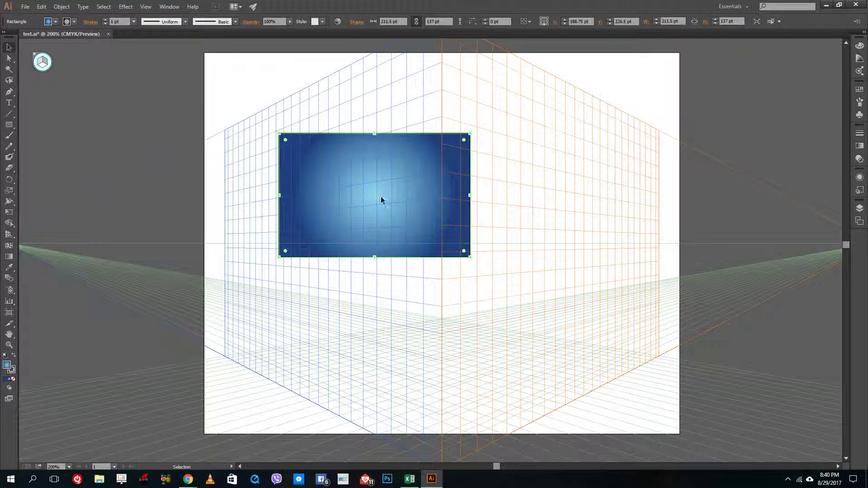
{"action": "key", "text": "Delete"}
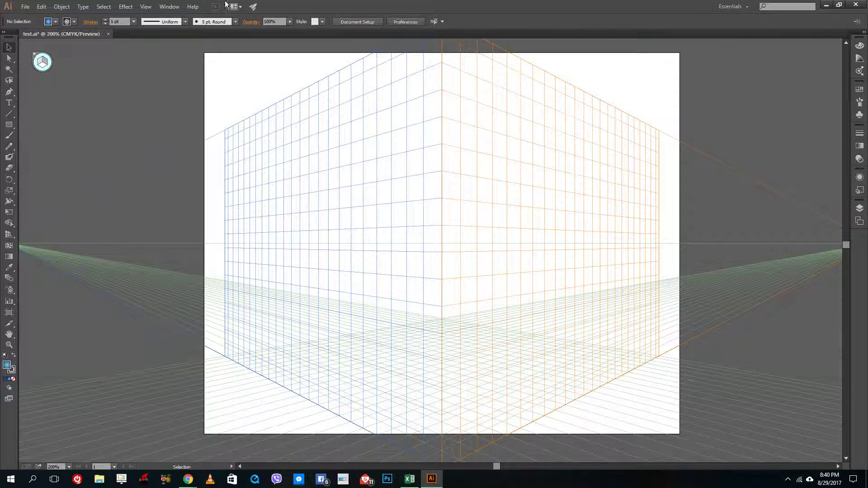
{"action": "left_click", "coordinate": [169, 6]}
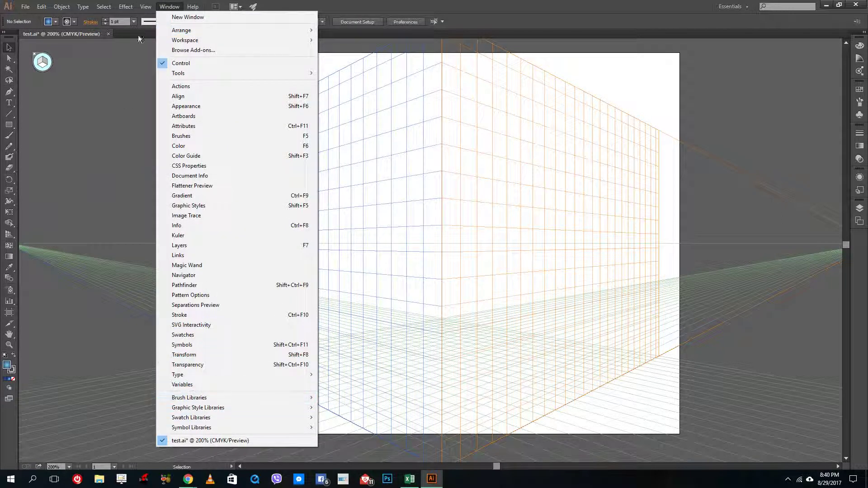
{"action": "mouse_move", "coordinate": [145, 6]}
{"action": "mouse_move", "coordinate": [244, 308]}
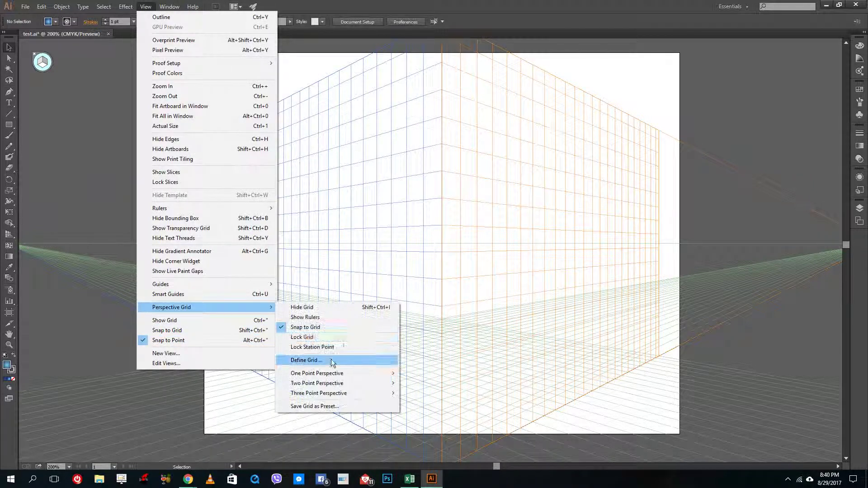
{"action": "mouse_move", "coordinate": [344, 374]}
{"action": "left_click", "coordinate": [445, 374]}
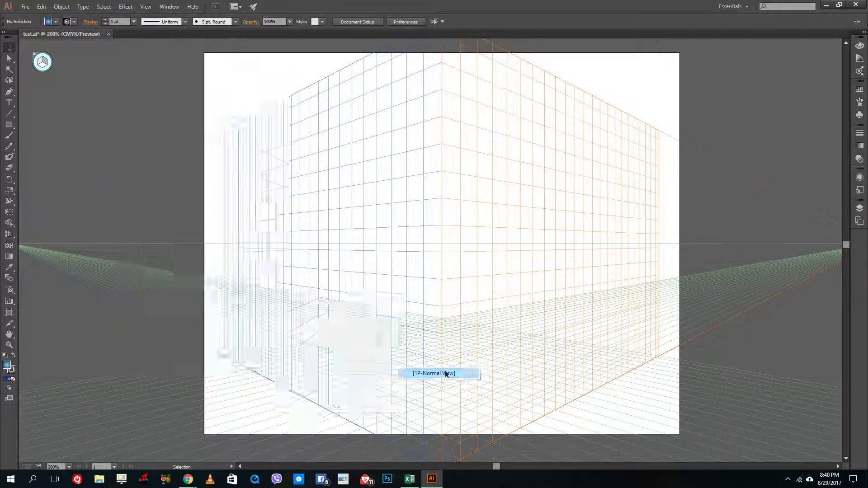
Switch the perspective grid to the [3P-Normal View] three-point preset.
{"action": "left_click", "coordinate": [146, 6]}
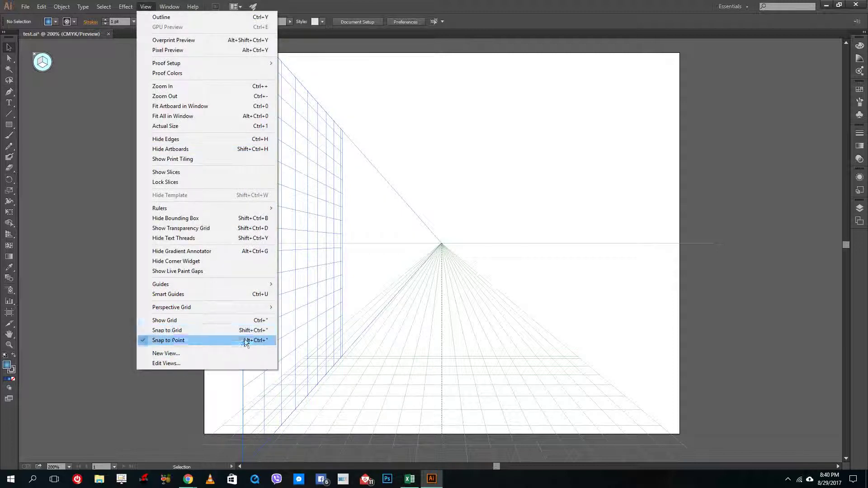
{"action": "mouse_move", "coordinate": [271, 312]}
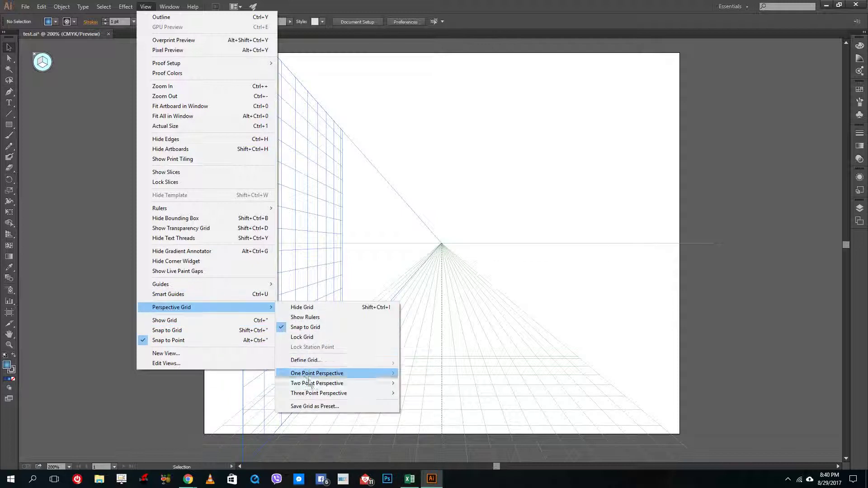
{"action": "mouse_move", "coordinate": [344, 392]}
{"action": "left_click", "coordinate": [432, 391]}
{"action": "scroll", "coordinate": [364, 370], "scroll_direction": "down", "scroll_amount": 4}
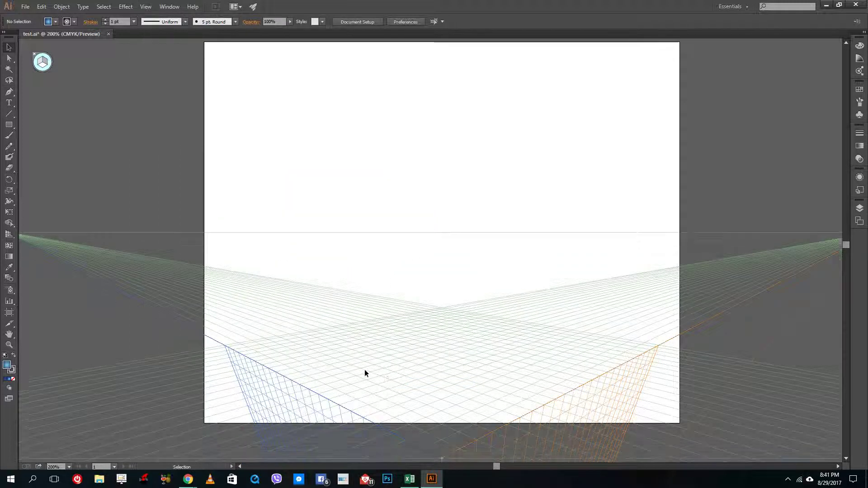
Pull the three-point grid's lower edge up to shorten its bottom planes.
{"action": "scroll", "coordinate": [365, 369], "scroll_direction": "down", "scroll_amount": 5}
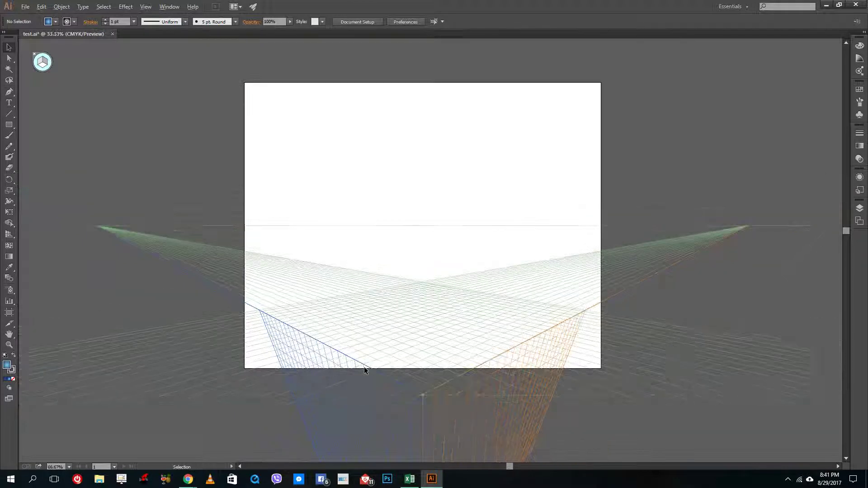
{"action": "scroll", "coordinate": [364, 369], "scroll_direction": "up", "scroll_amount": 3}
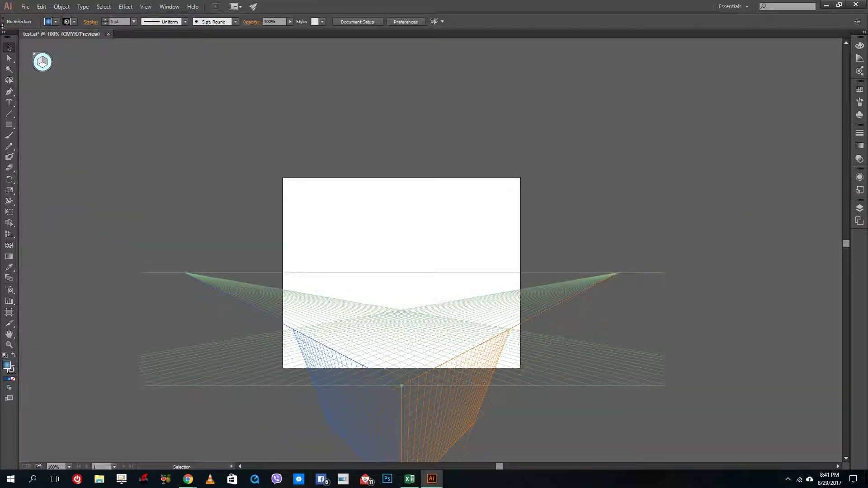
{"action": "scroll", "coordinate": [329, 267], "scroll_direction": "up", "scroll_amount": 2}
{"action": "scroll", "coordinate": [339, 275], "scroll_direction": "down", "scroll_amount": 5}
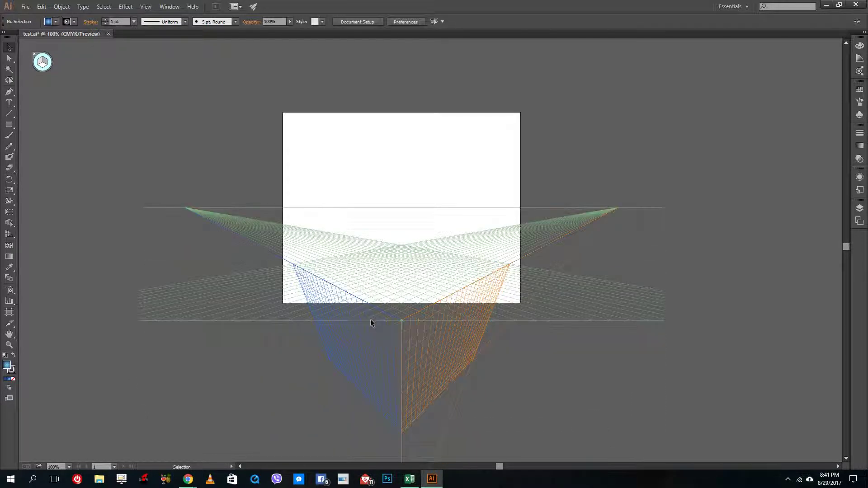
{"action": "scroll", "coordinate": [365, 394], "scroll_direction": "down", "scroll_amount": 5}
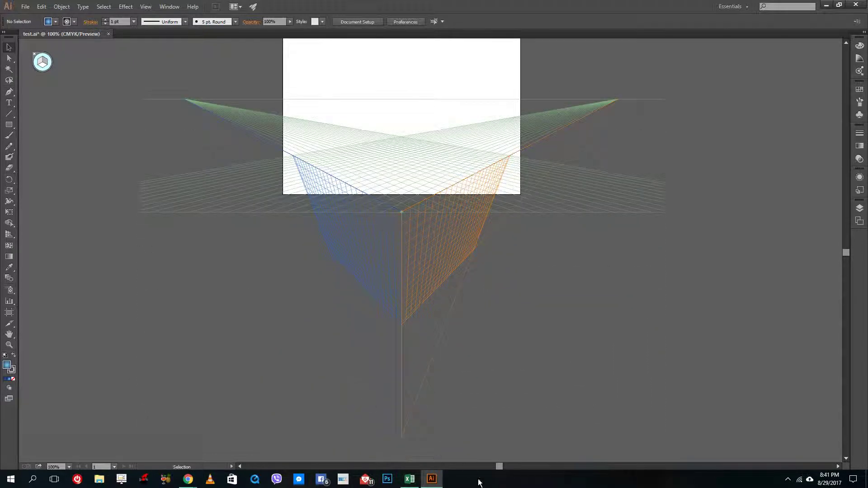
{"action": "scroll", "coordinate": [479, 483], "scroll_direction": "down", "scroll_amount": 1}
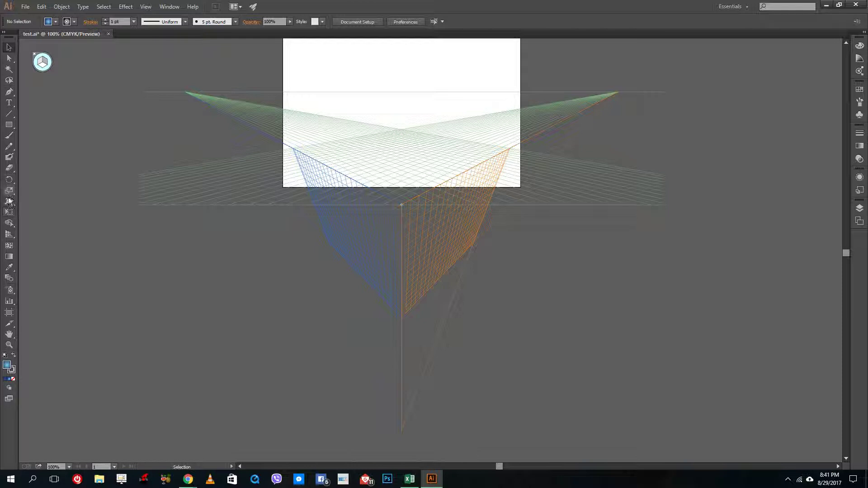
{"action": "left_click", "coordinate": [9, 234]}
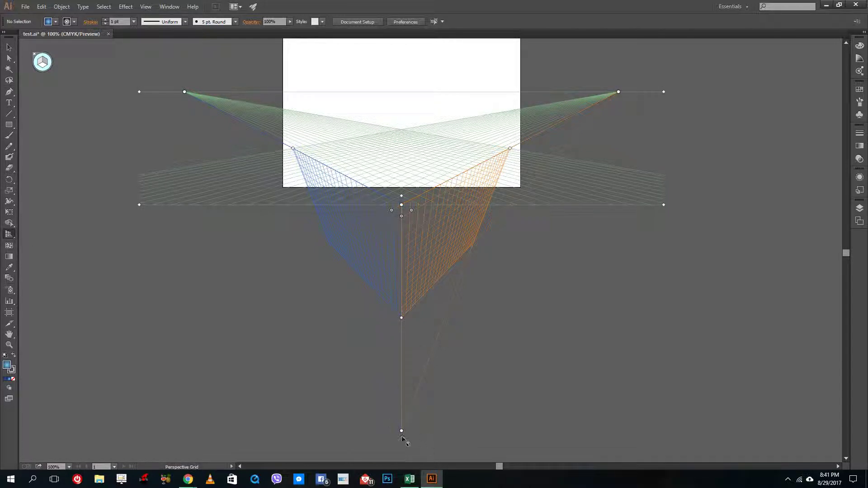
{"action": "left_click_drag", "start_coordinate": [402, 432], "coordinate": [372, 294]}
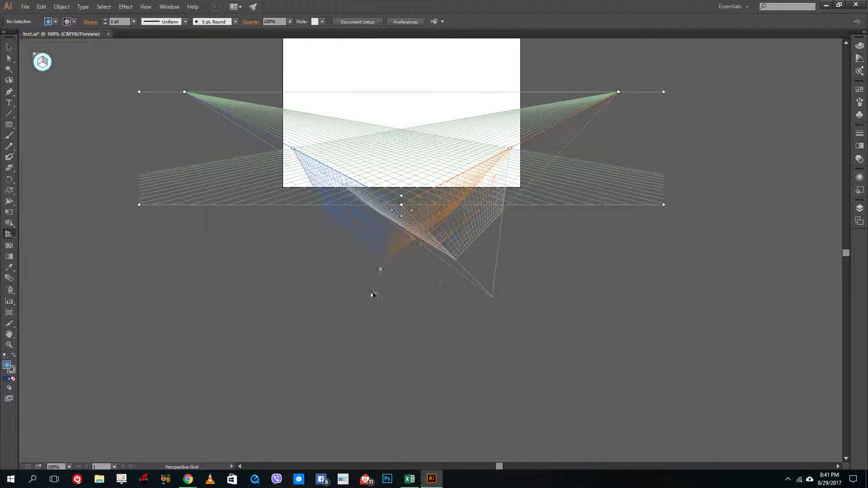
Make the grid cells much larger and move the grid's origin point.
{"action": "scroll", "coordinate": [401, 165], "scroll_direction": "up", "scroll_amount": 1}
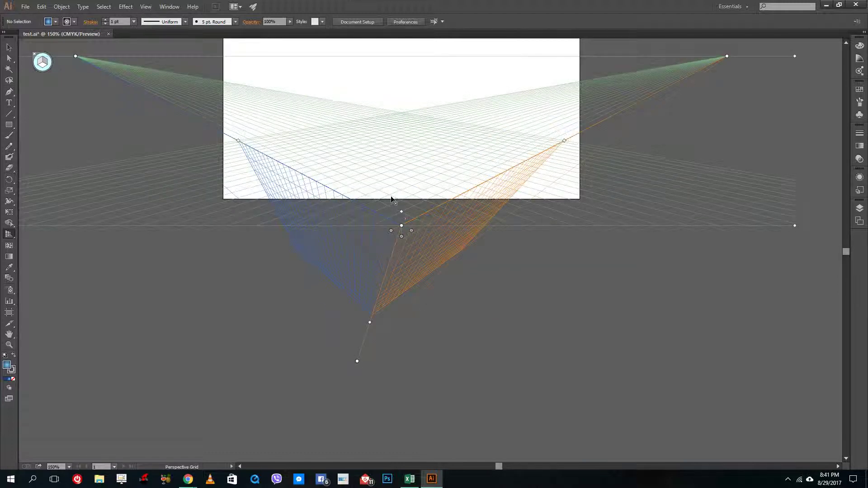
{"action": "left_click_drag", "start_coordinate": [391, 200], "coordinate": [389, 186]}
{"action": "left_click", "coordinate": [400, 227]}
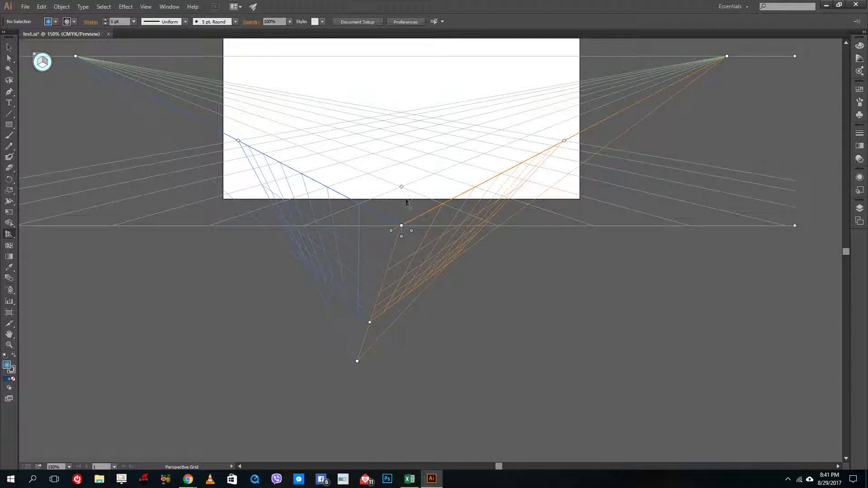
{"action": "left_click_drag", "start_coordinate": [402, 229], "coordinate": [410, 171]}
{"action": "scroll", "coordinate": [411, 171], "scroll_direction": "up", "scroll_amount": 2}
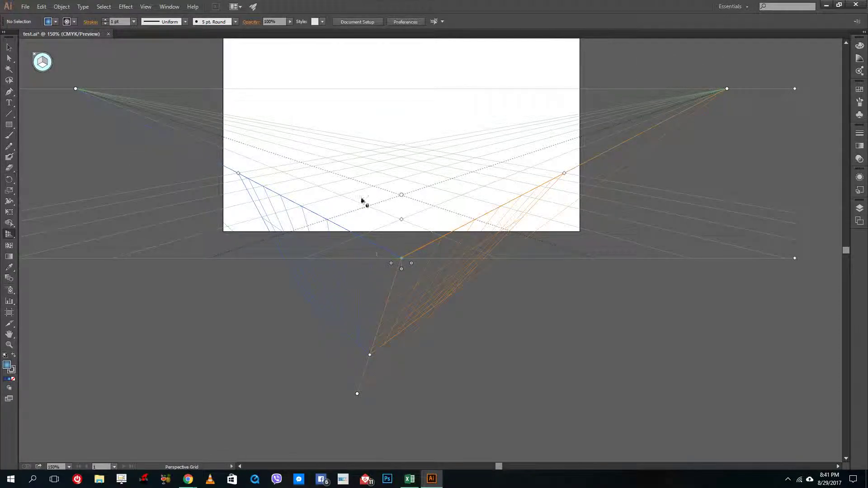
Reset the perspective grid to the [2P-Normal View] two-point preset.
{"action": "left_click", "coordinate": [170, 6]}
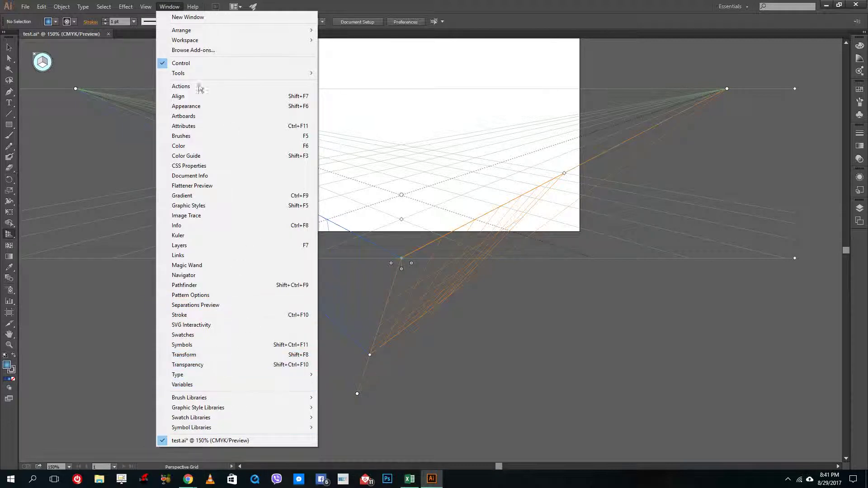
{"action": "mouse_move", "coordinate": [145, 6]}
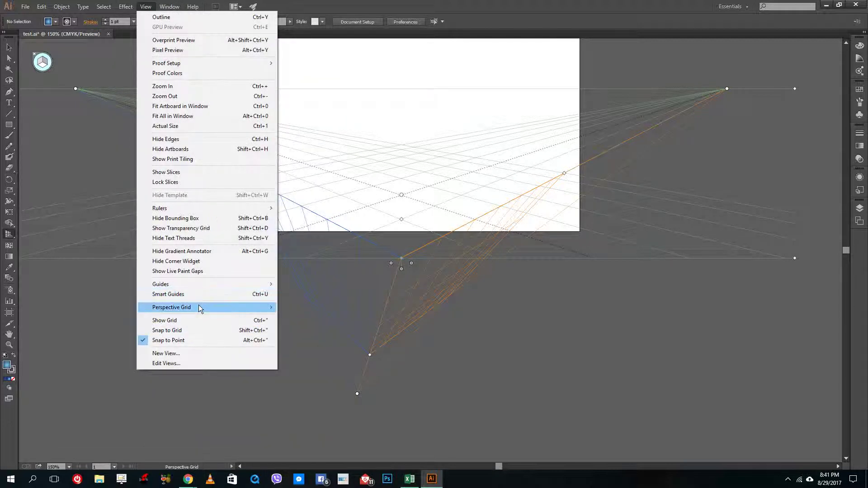
{"action": "mouse_move", "coordinate": [235, 307]}
{"action": "mouse_move", "coordinate": [399, 393]}
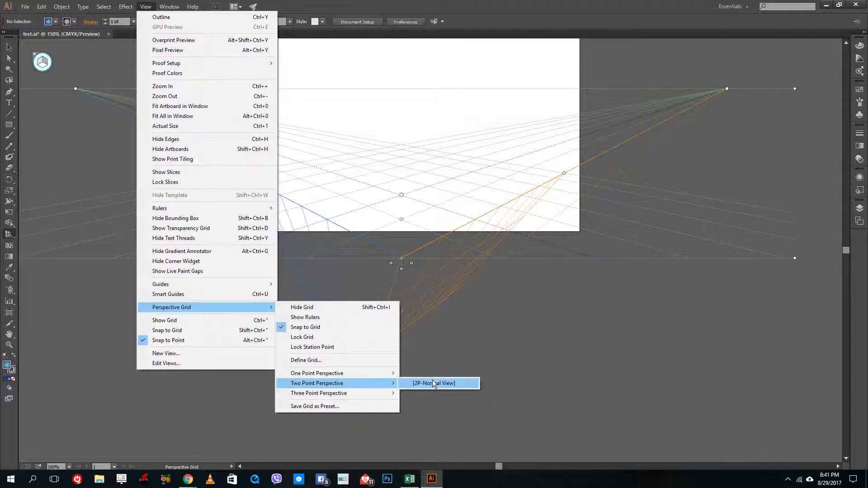
{"action": "left_click", "coordinate": [434, 383]}
Extend the grid's wall planes higher above the artboard.
{"action": "scroll", "coordinate": [413, 361], "scroll_direction": "up", "scroll_amount": 5}
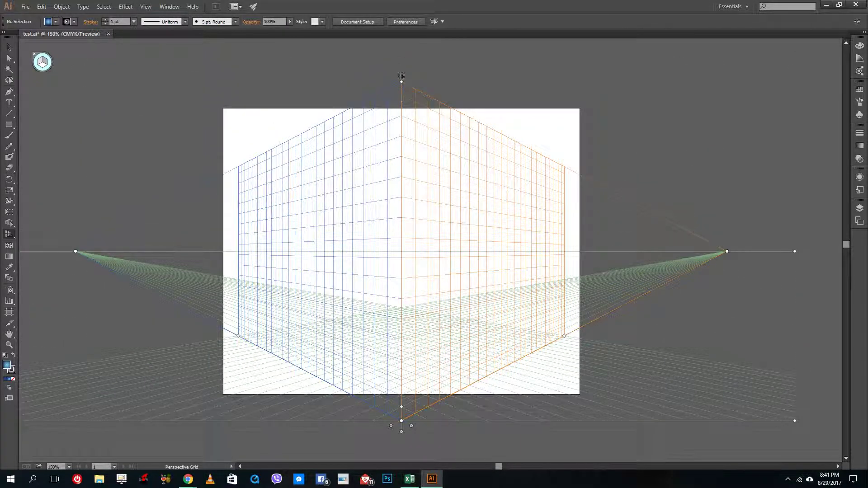
{"action": "left_click_drag", "start_coordinate": [402, 83], "coordinate": [401, 53]}
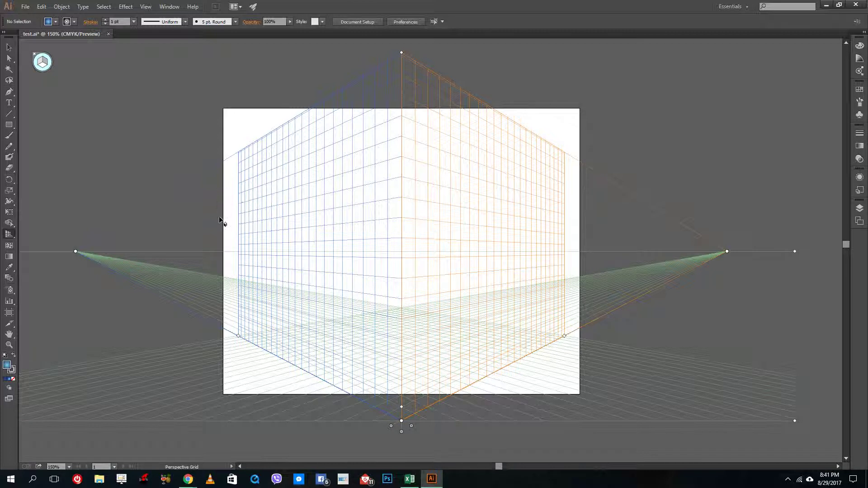
{"action": "scroll", "coordinate": [213, 229], "scroll_direction": "up", "scroll_amount": 15}
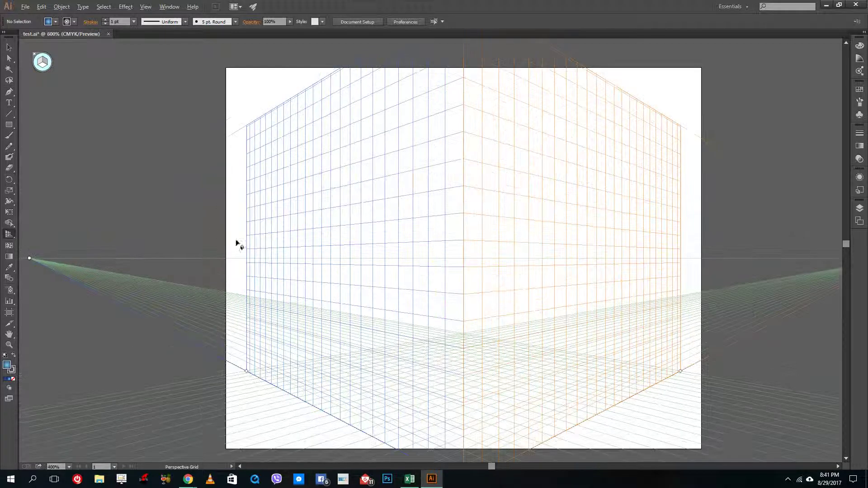
{"action": "scroll", "coordinate": [213, 243], "scroll_direction": "down", "scroll_amount": 6}
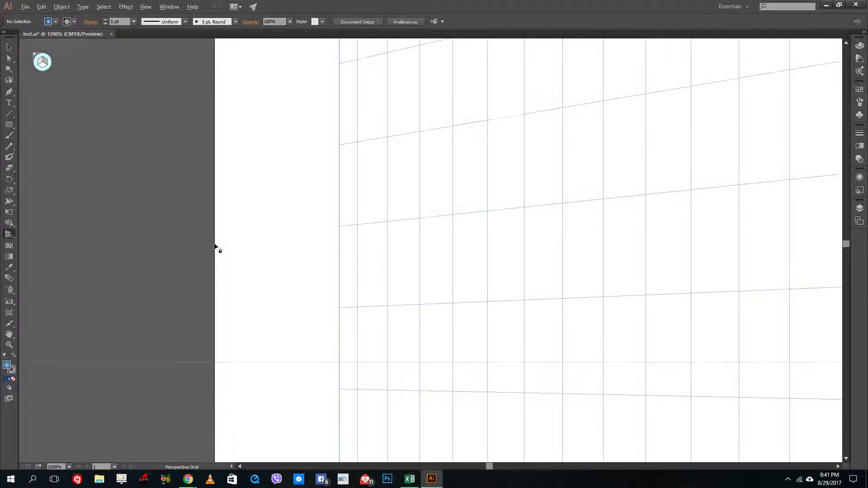
{"action": "scroll", "coordinate": [215, 244], "scroll_direction": "down", "scroll_amount": 10}
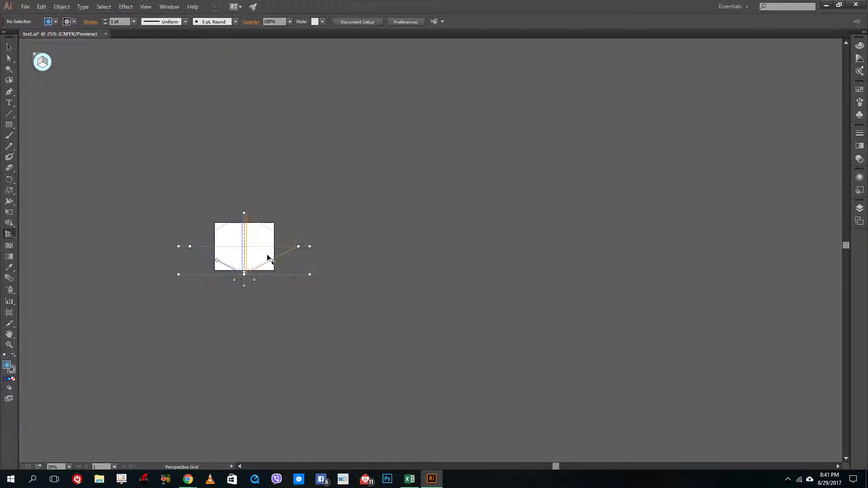
{"action": "scroll", "coordinate": [238, 247], "scroll_direction": "up", "scroll_amount": 4}
{"action": "scroll", "coordinate": [223, 246], "scroll_direction": "up", "scroll_amount": 2}
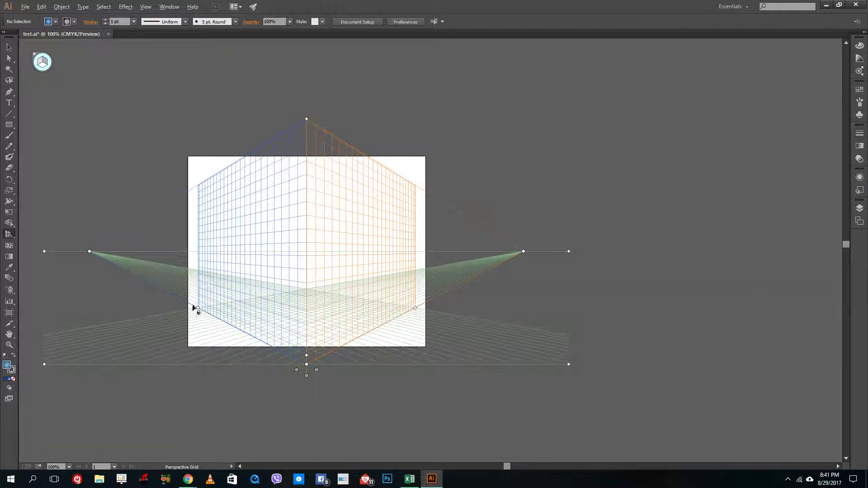
Widen the left wall plane outward past the artboard.
{"action": "left_click_drag", "start_coordinate": [173, 372], "coordinate": [79, 334]}
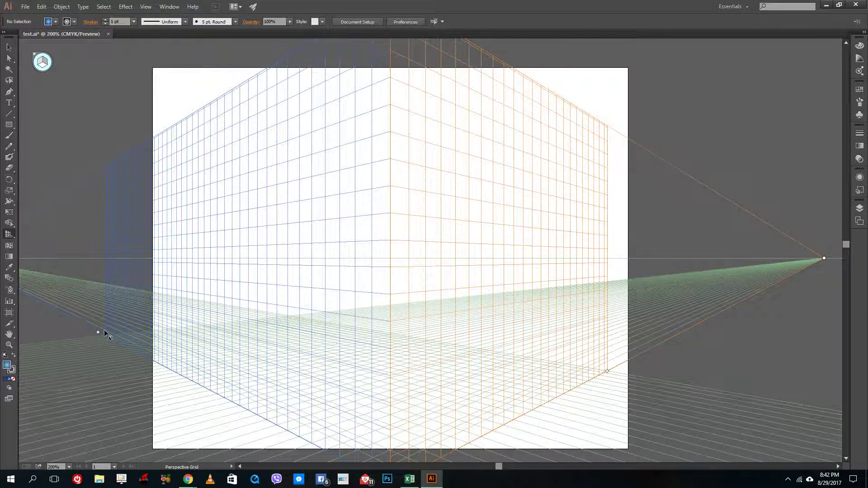
{"action": "scroll", "coordinate": [102, 331], "scroll_direction": "down", "scroll_amount": 1}
{"action": "scroll", "coordinate": [149, 312], "scroll_direction": "down", "scroll_amount": 1}
{"action": "scroll", "coordinate": [172, 302], "scroll_direction": "down", "scroll_amount": 1}
{"action": "scroll", "coordinate": [172, 302], "scroll_direction": "up", "scroll_amount": 2}
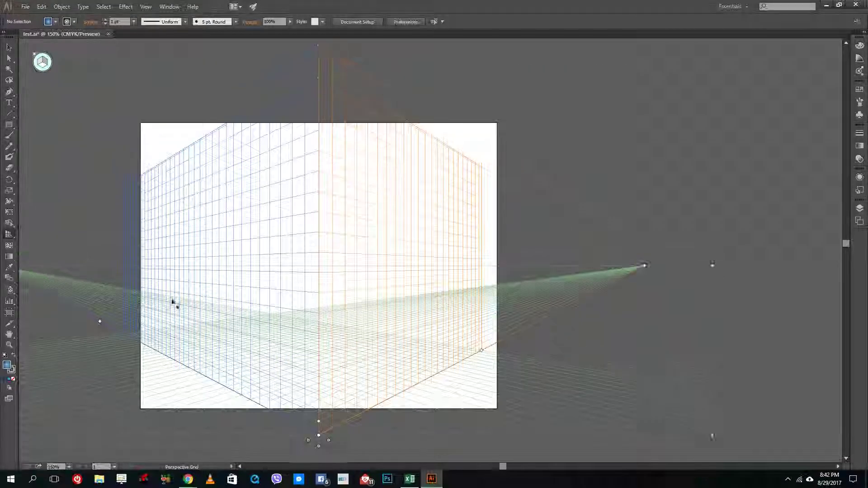
{"action": "left_click", "coordinate": [9, 125]}
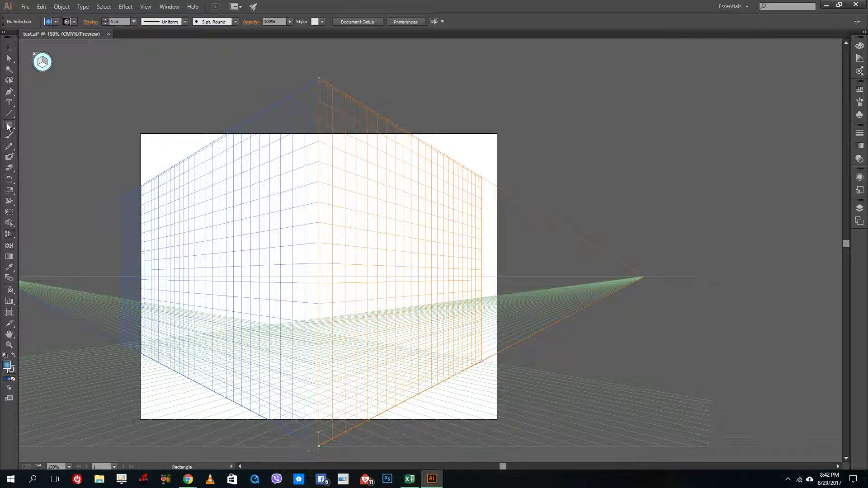
{"action": "left_click", "coordinate": [45, 125]}
{"action": "left_click_drag", "start_coordinate": [348, 175], "coordinate": [476, 283]}
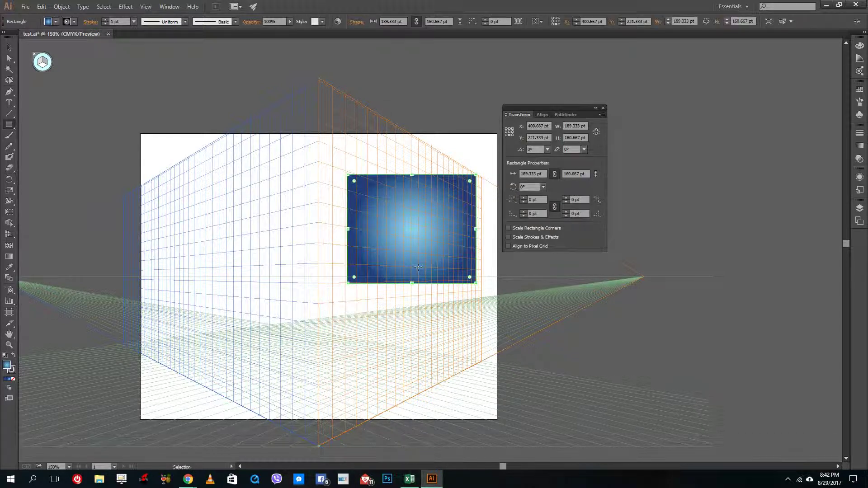
{"action": "key", "text": "ctrl+z"}
{"action": "left_click_drag", "start_coordinate": [196, 193], "coordinate": [281, 307]}
{"action": "key", "text": "ctrl+z"}
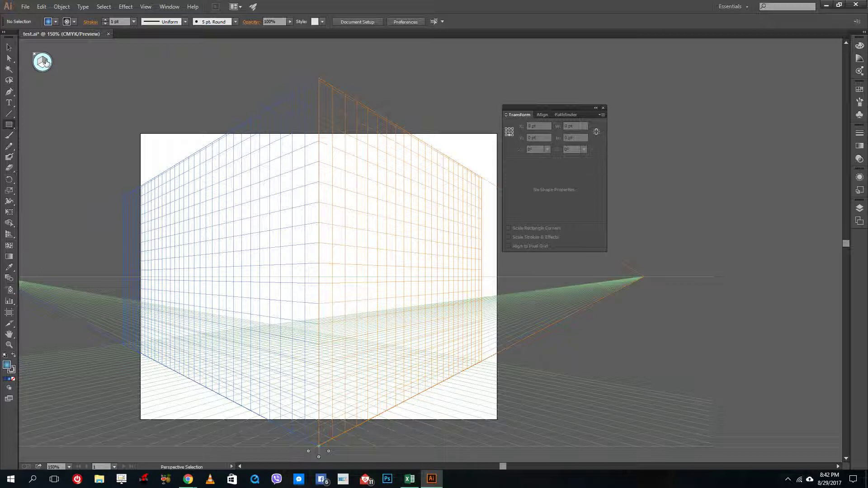
Draw gradient rectangles on the right wall and the left wall planes.
{"action": "left_click", "coordinate": [45, 63]}
{"action": "left_click_drag", "start_coordinate": [350, 184], "coordinate": [460, 307]}
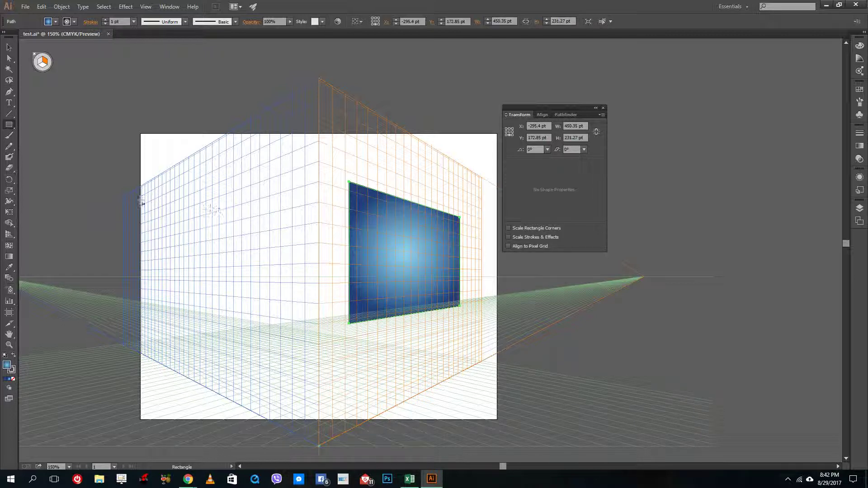
{"action": "left_click_drag", "start_coordinate": [141, 200], "coordinate": [245, 306]}
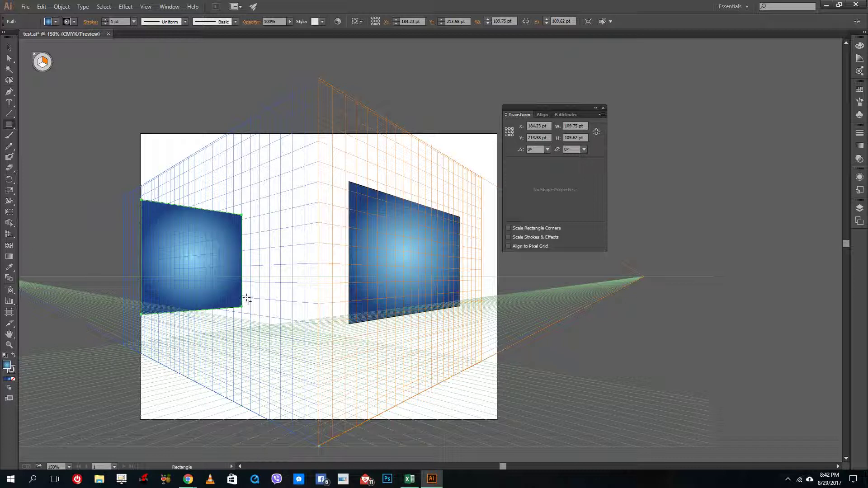
{"action": "key", "text": "ctrl+z"}
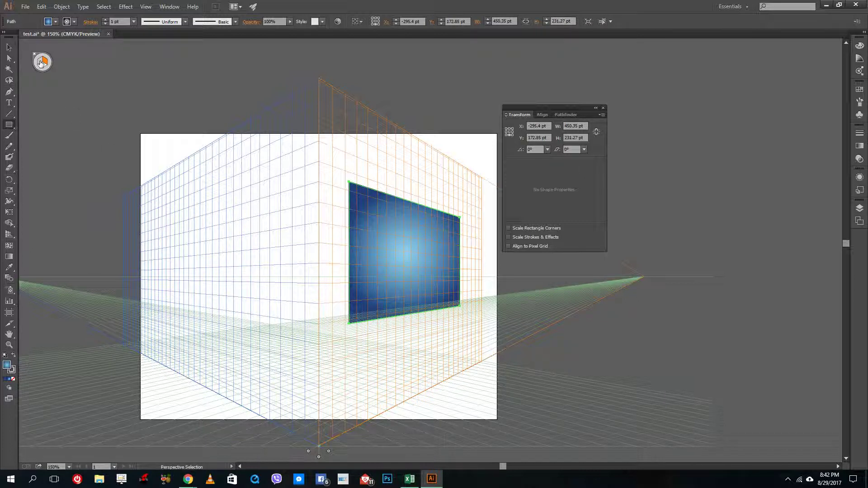
{"action": "left_click", "coordinate": [41, 62]}
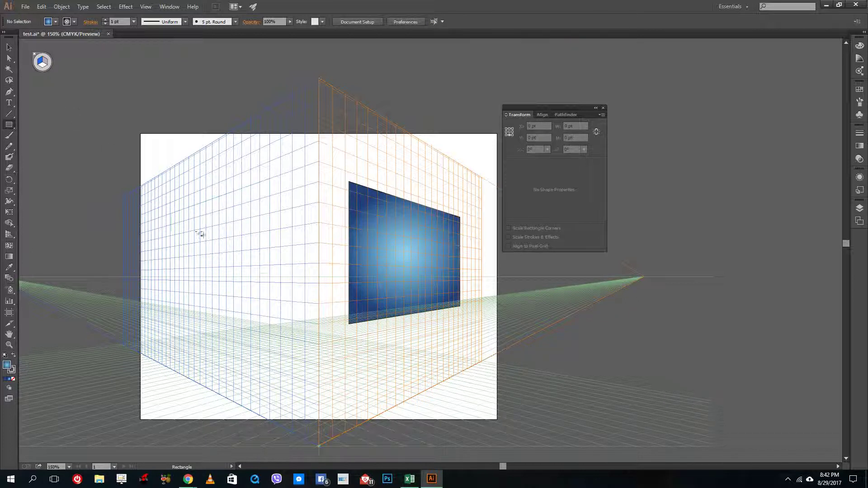
{"action": "left_click_drag", "start_coordinate": [199, 233], "coordinate": [169, 281]}
Draw a third gradient rectangle on the floor plane.
{"action": "key", "text": "shift+v"}
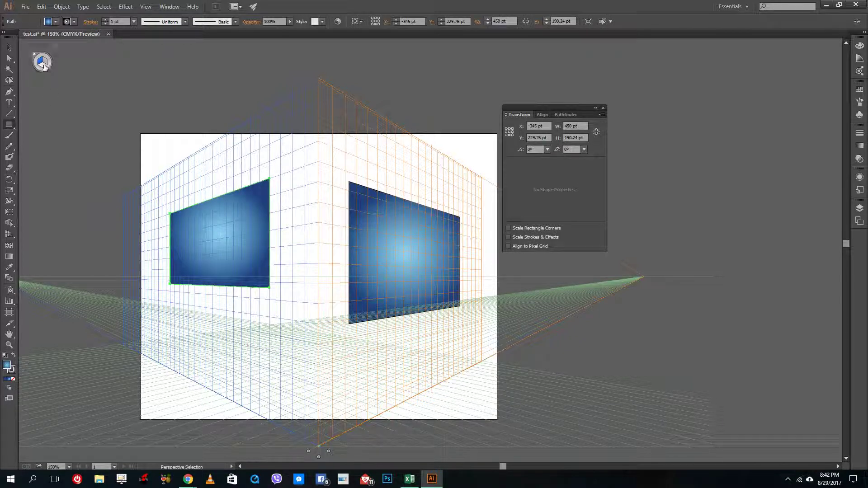
{"action": "left_click", "coordinate": [42, 67]}
{"action": "key", "text": "m"}
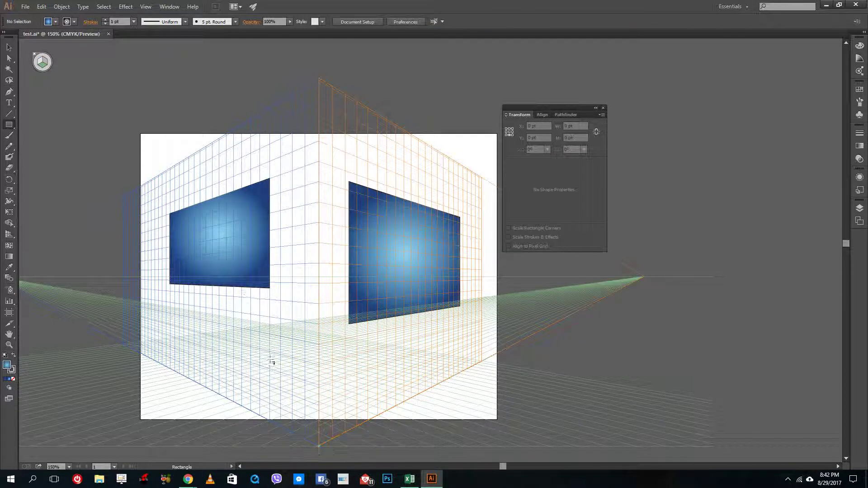
{"action": "left_click_drag", "start_coordinate": [418, 412], "coordinate": [262, 393]}
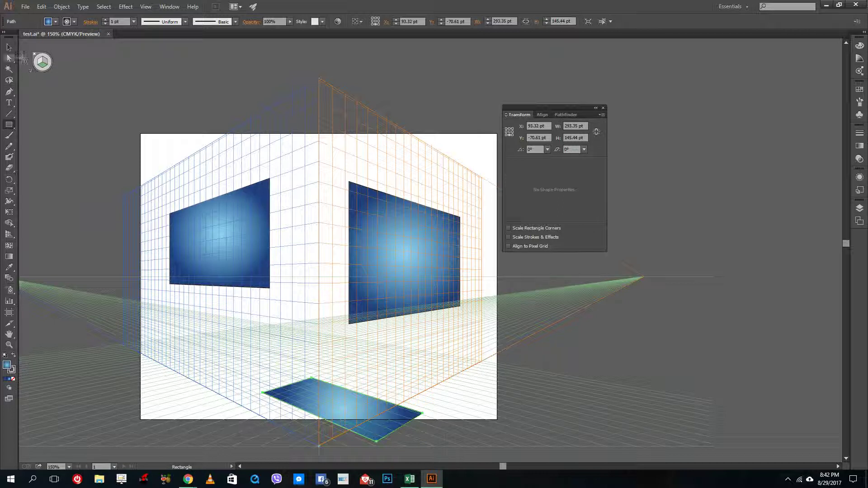
Hide the perspective grid and draw a flat 180 × 85.333 pt gradient rectangle above the artboard.
{"action": "left_click", "coordinate": [34, 53]}
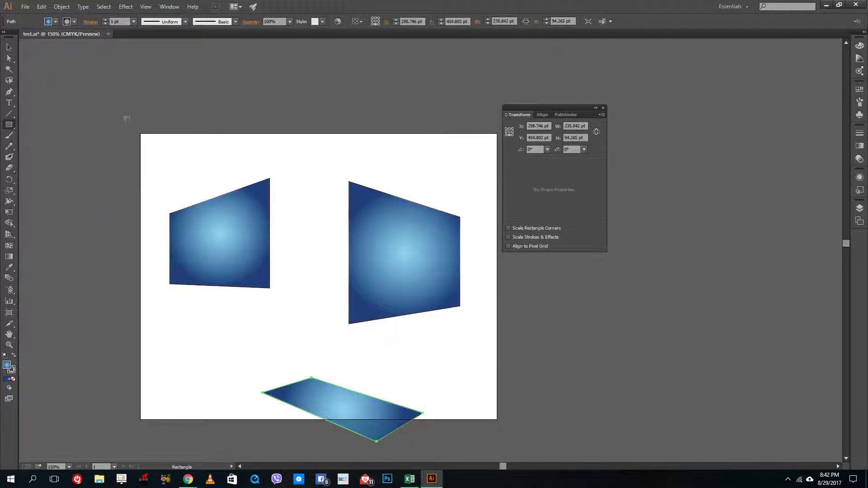
{"action": "left_click_drag", "start_coordinate": [169, 85], "coordinate": [291, 143]}
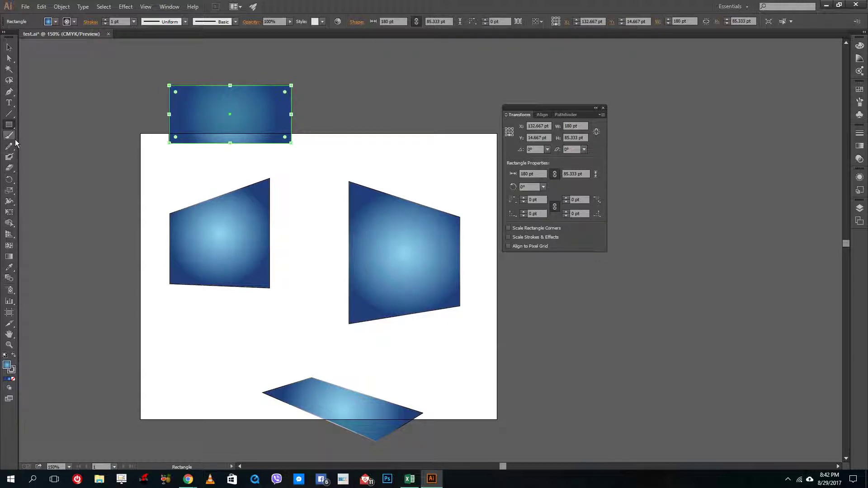
Move the flat rectangle onto the floor plane in perspective at the lower left.
{"action": "left_click", "coordinate": [10, 235]}
{"action": "left_click_drag", "start_coordinate": [10, 237], "coordinate": [56, 248]}
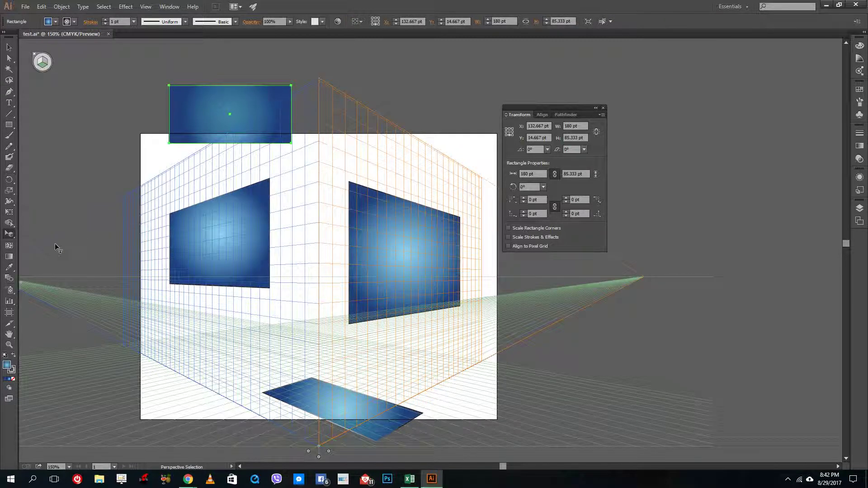
{"action": "left_click", "coordinate": [41, 64]}
{"action": "left_click_drag", "start_coordinate": [189, 415], "coordinate": [155, 409]}
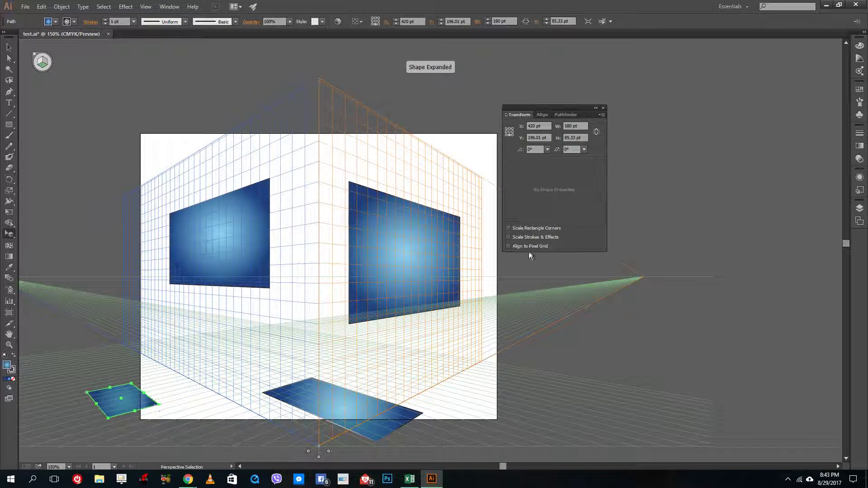
Open the Symbols panel, hide the perspective grid and deselect the floor shape.
{"action": "left_click", "coordinate": [859, 115]}
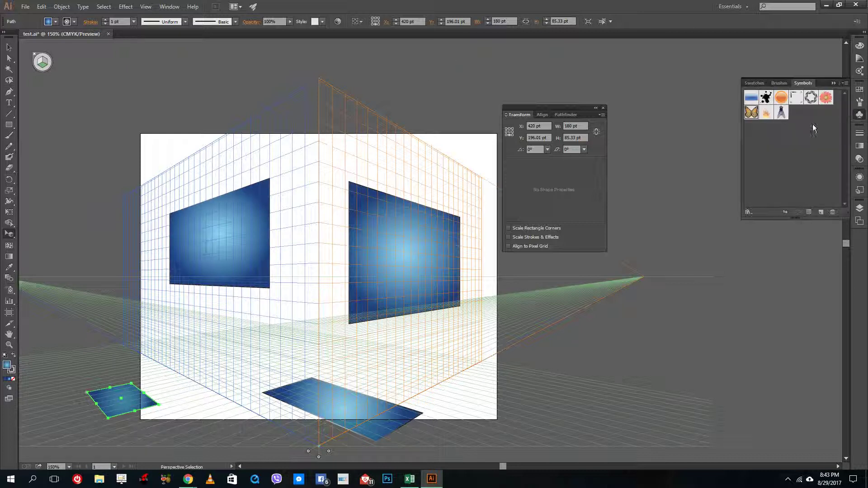
{"action": "left_click", "coordinate": [33, 54]}
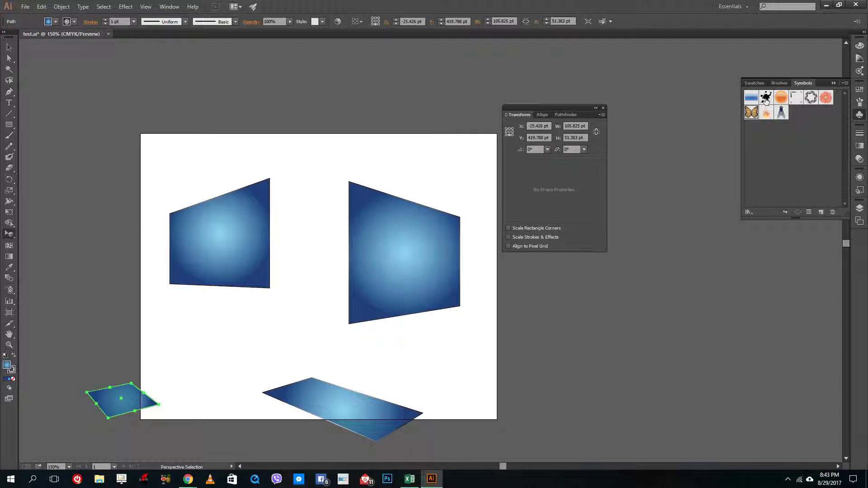
{"action": "left_click", "coordinate": [351, 105]}
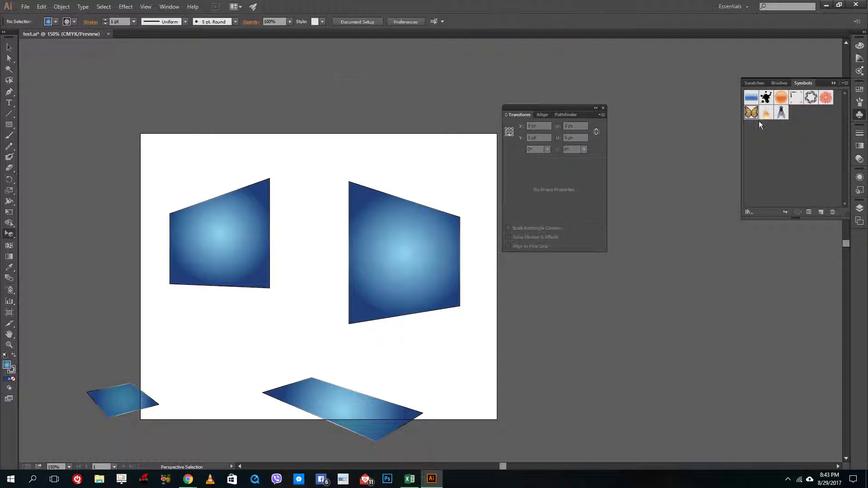
Place a Butterfly symbol and attach it in perspective near the top of the left wall.
{"action": "left_click_drag", "start_coordinate": [751, 114], "coordinate": [356, 108]}
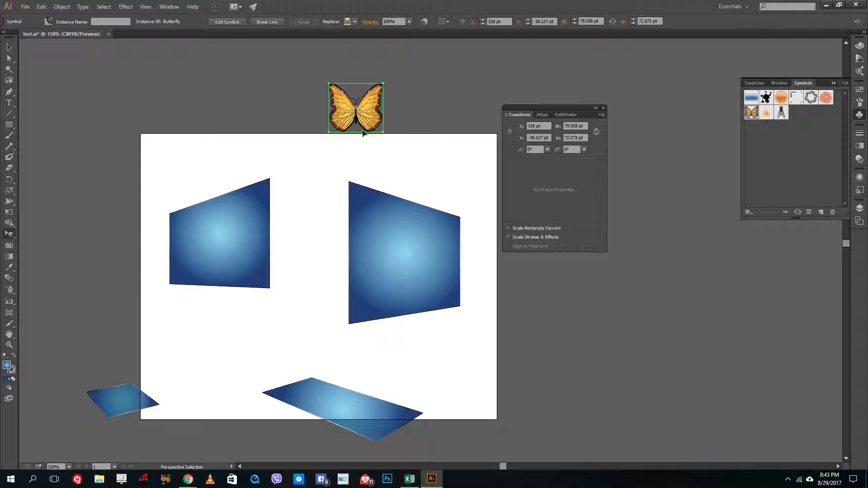
{"action": "key", "text": "v"}
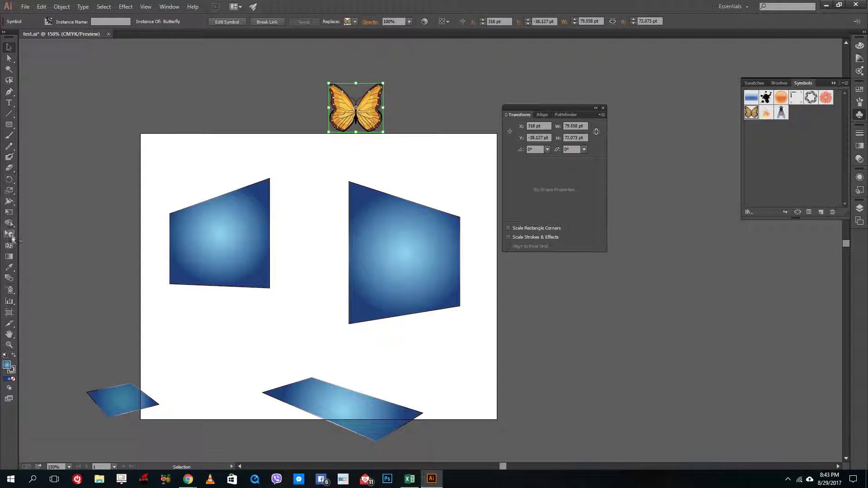
{"action": "left_click_drag", "start_coordinate": [9, 233], "coordinate": [50, 247]}
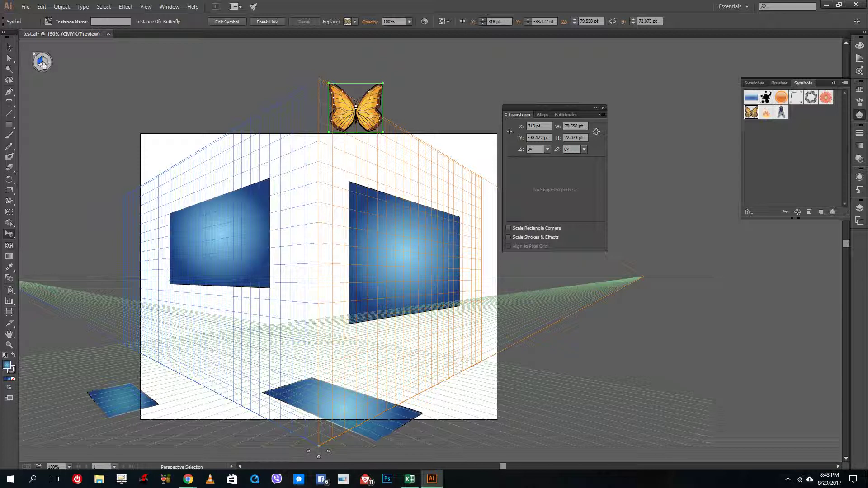
{"action": "left_click_drag", "start_coordinate": [345, 106], "coordinate": [290, 169]}
{"action": "left_click", "coordinate": [319, 145]}
{"action": "left_click", "coordinate": [304, 225]}
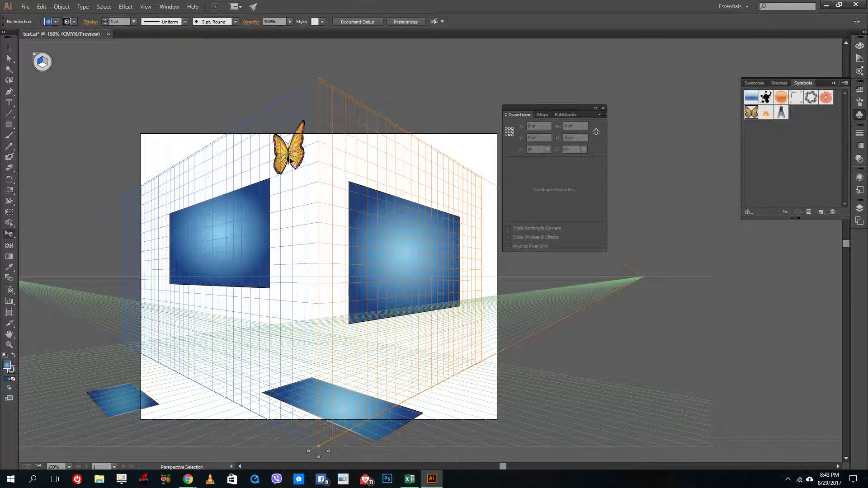
Move the butterfly slightly up the left perspective plane.
{"action": "left_click_drag", "start_coordinate": [292, 162], "coordinate": [302, 171]}
{"action": "left_click", "coordinate": [304, 178]}
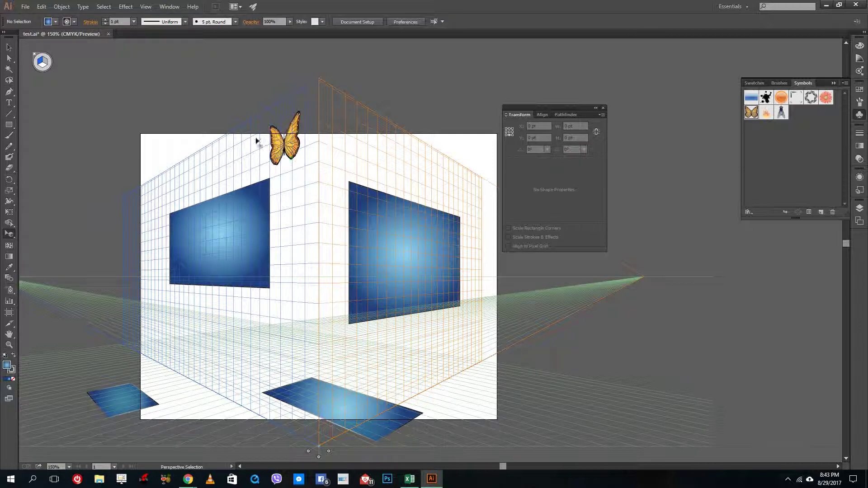
{"action": "left_click", "coordinate": [9, 47]}
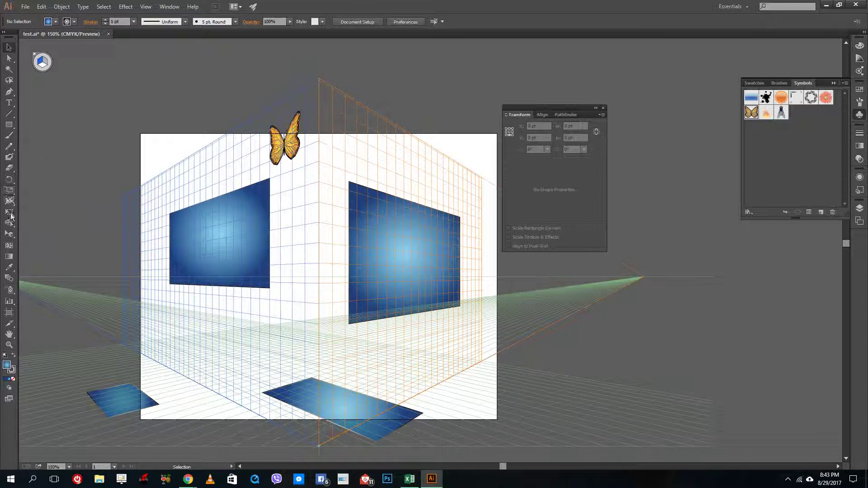
{"action": "left_click", "coordinate": [10, 233]}
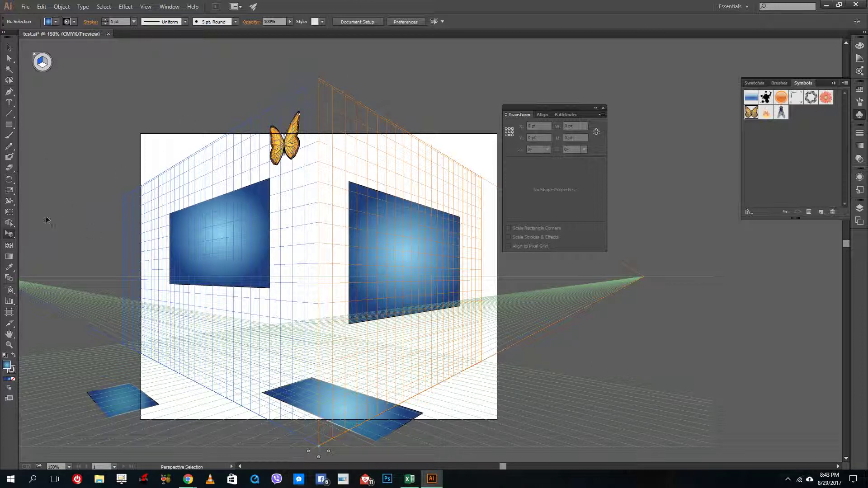
Lower the grid's vertical extent slightly and shift the left plane further left.
{"action": "left_click_drag", "start_coordinate": [11, 237], "coordinate": [41, 230]}
{"action": "mouse_move", "coordinate": [317, 78]}
{"action": "left_mouse_down"}
{"action": "mouse_move", "coordinate": [268, 80]}
{"action": "mouse_move", "coordinate": [313, 85]}
{"action": "left_mouse_up"}
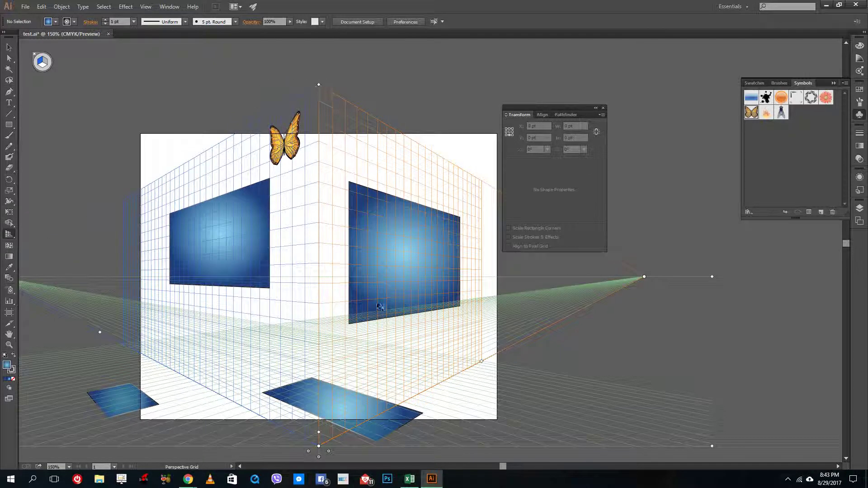
{"action": "left_click_drag", "start_coordinate": [328, 452], "coordinate": [248, 451]}
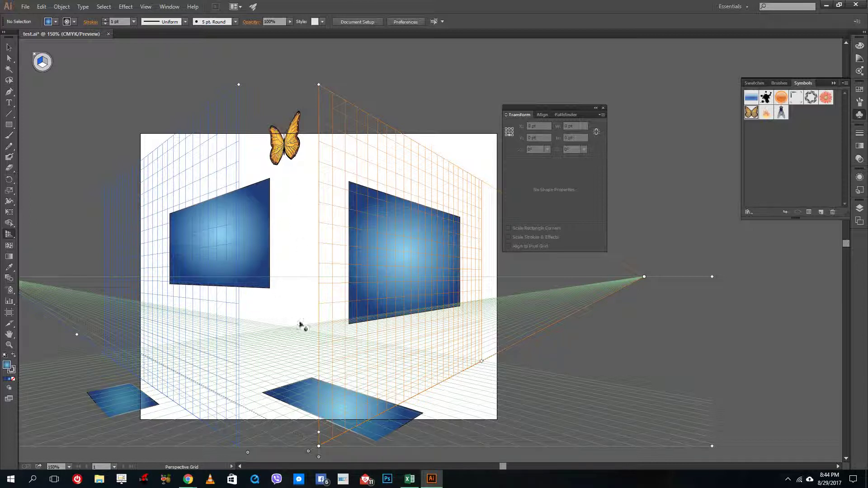
{"action": "left_click", "coordinate": [8, 47]}
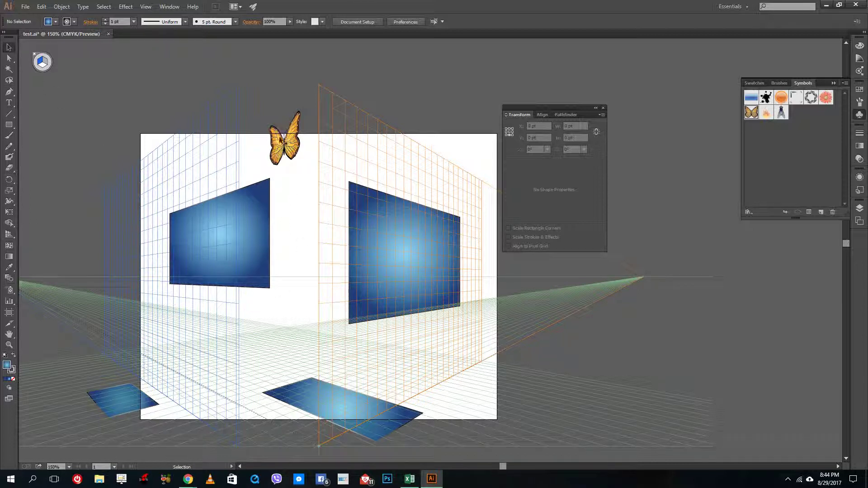
Marquee-select the butterfly and all gradient rectangles and delete them.
{"action": "left_click_drag", "start_coordinate": [179, 134], "coordinate": [452, 420]}
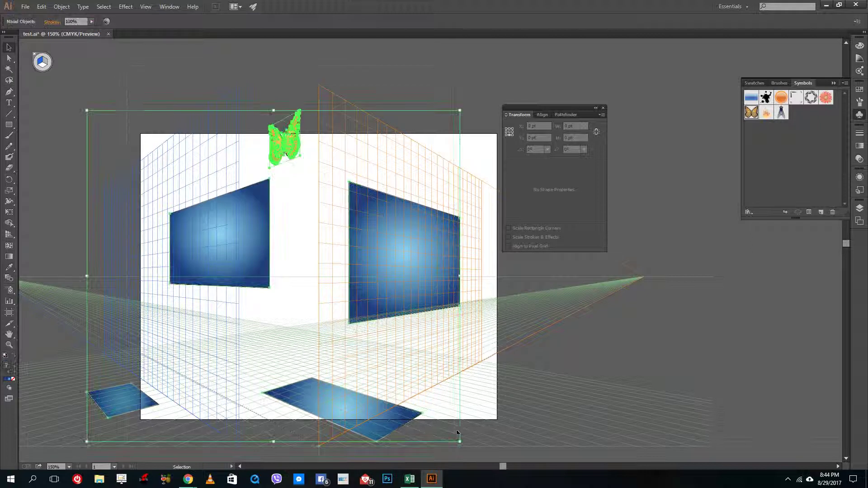
{"action": "key", "text": "Delete"}
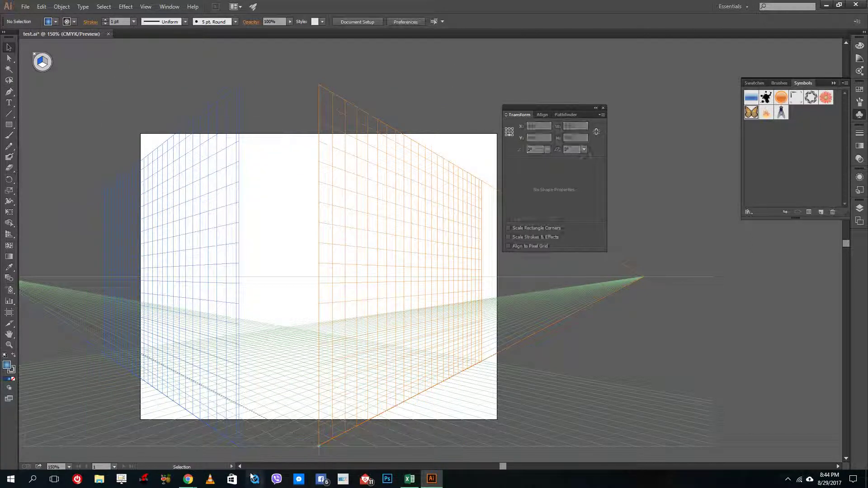
{"action": "scroll", "coordinate": [241, 407], "scroll_direction": "down", "scroll_amount": 2}
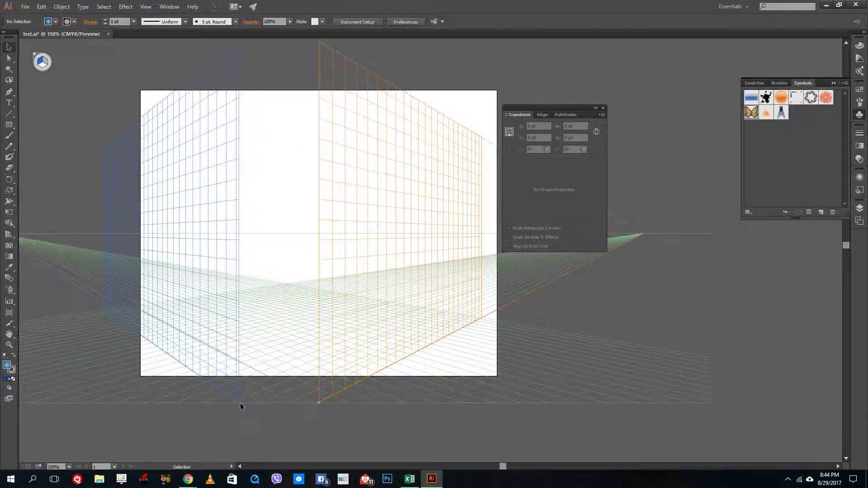
Drag the left grid plane back right so it meets the corner.
{"action": "left_click", "coordinate": [8, 234]}
{"action": "left_click_drag", "start_coordinate": [249, 410], "coordinate": [329, 415]}
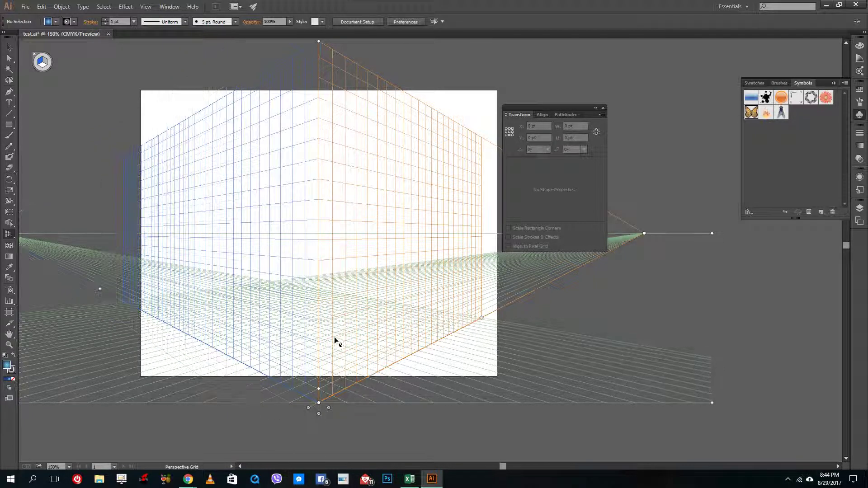
{"action": "scroll", "coordinate": [334, 343], "scroll_direction": "up", "scroll_amount": 1}
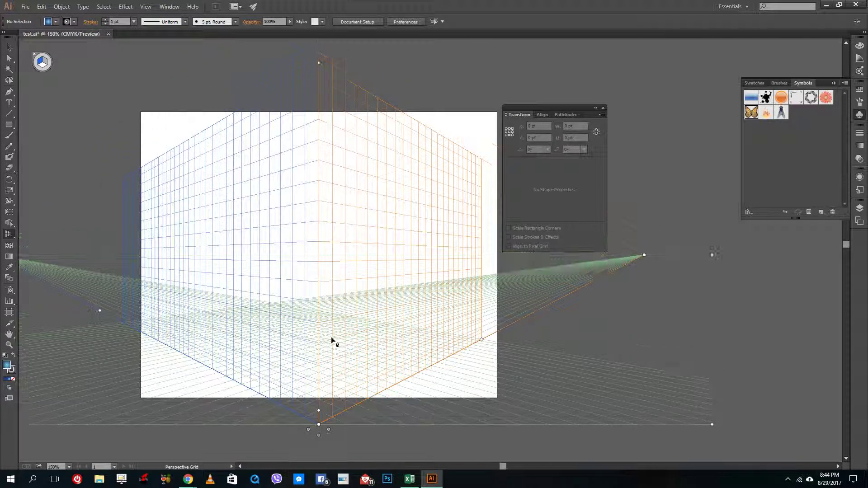
Draw a tall 170.54 × 533.33 pt rectangle on the left plane, then one on the right plane.
{"action": "left_click", "coordinate": [9, 125]}
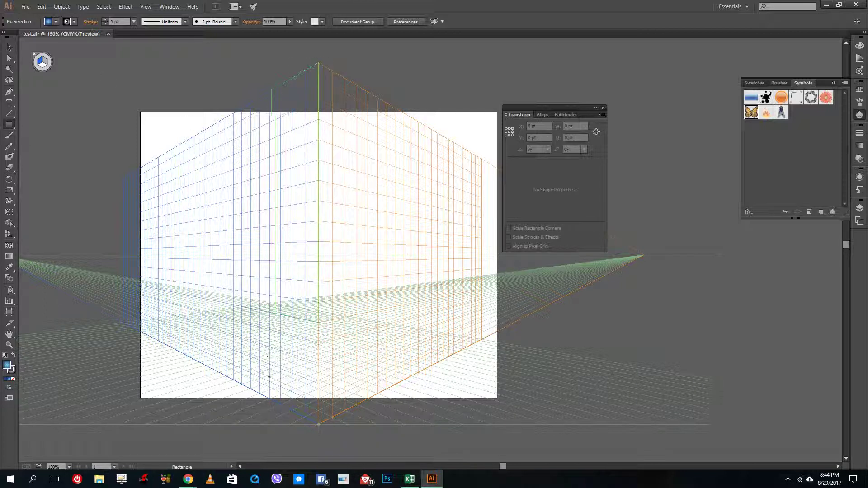
{"action": "left_click_drag", "start_coordinate": [254, 393], "coordinate": [319, 64]}
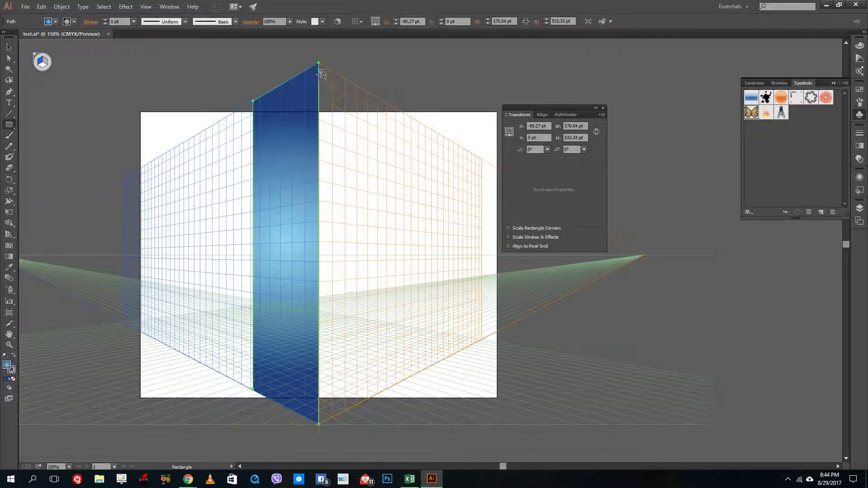
{"action": "key", "text": "shift+v"}
{"action": "left_click", "coordinate": [46, 62]}
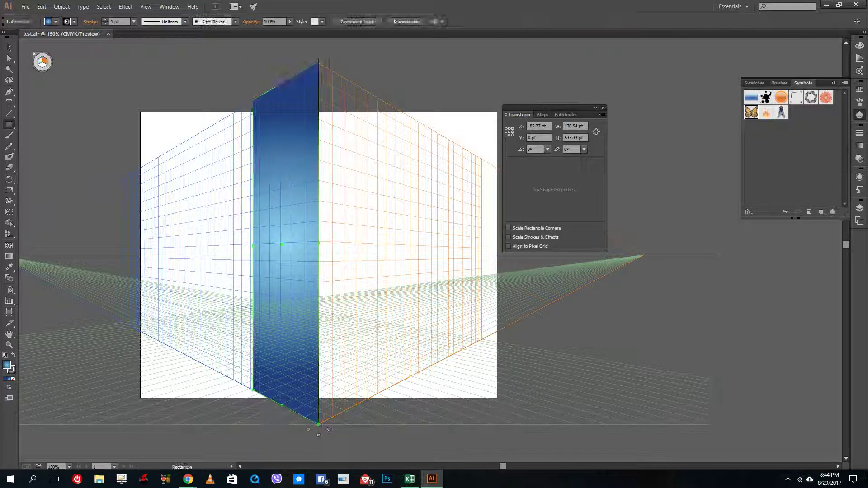
{"action": "left_click_drag", "start_coordinate": [319, 63], "coordinate": [381, 393]}
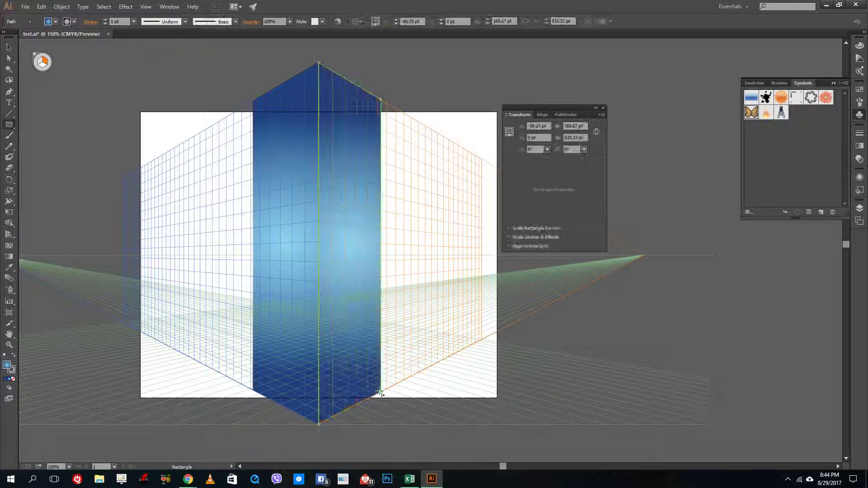
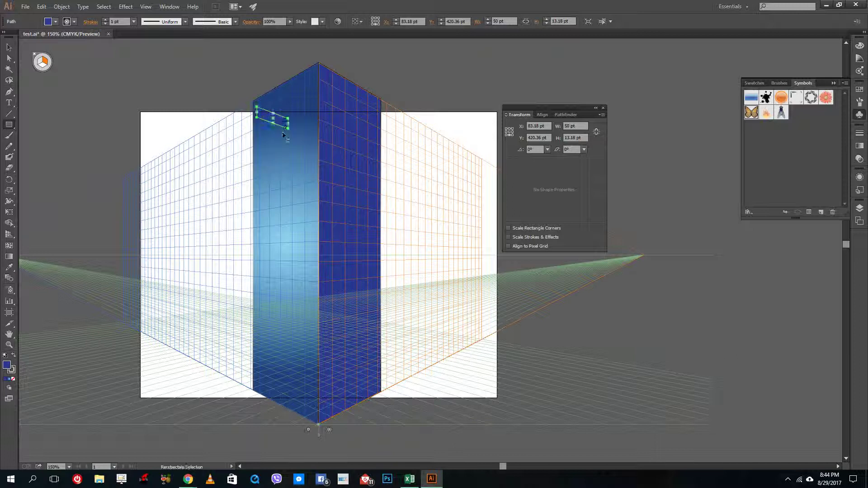
Draw two small window rectangles near the top of the right face and fill them black.
{"action": "left_click_drag", "start_coordinate": [329, 93], "coordinate": [349, 126]}
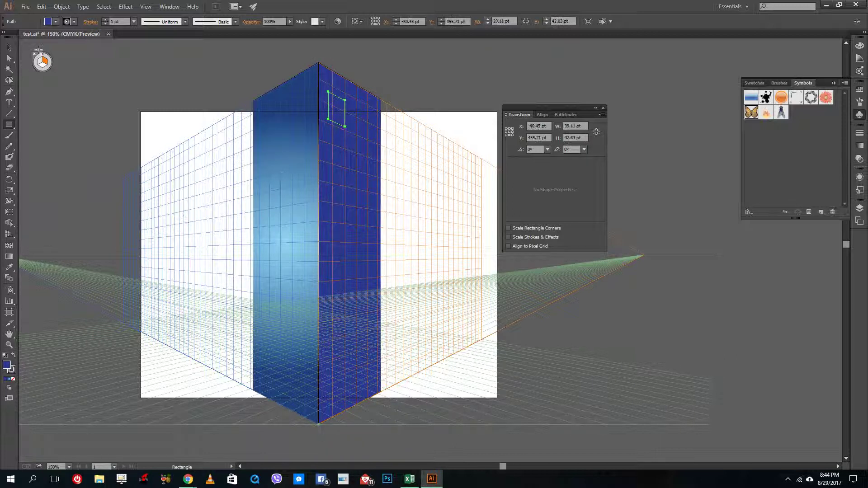
{"action": "left_click", "coordinate": [52, 22]}
{"action": "left_click", "coordinate": [25, 37]}
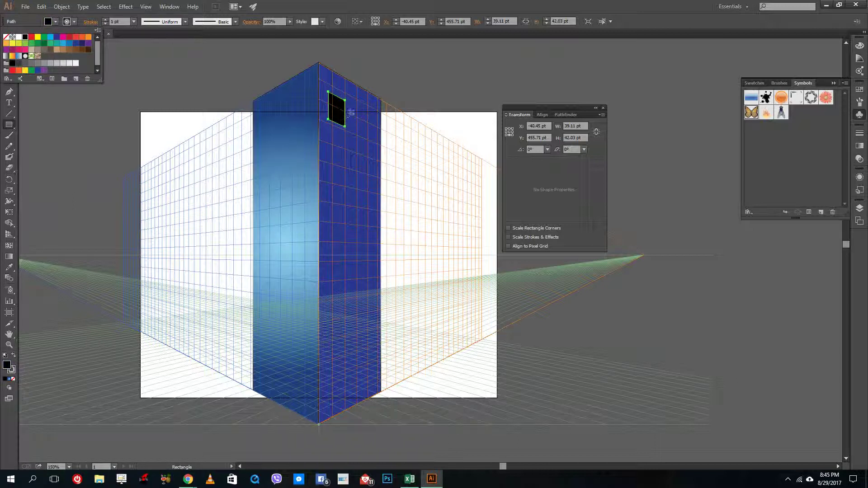
{"action": "left_click", "coordinate": [358, 112]}
{"action": "left_click_drag", "start_coordinate": [364, 110], "coordinate": [374, 136]}
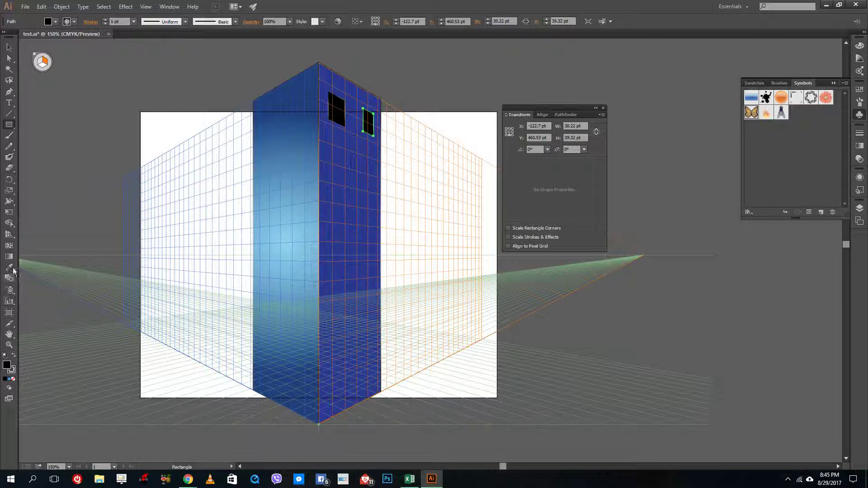
Switch to Perspective Selection and try moving a window copy down the face, then undo it.
{"action": "left_click", "coordinate": [10, 215]}
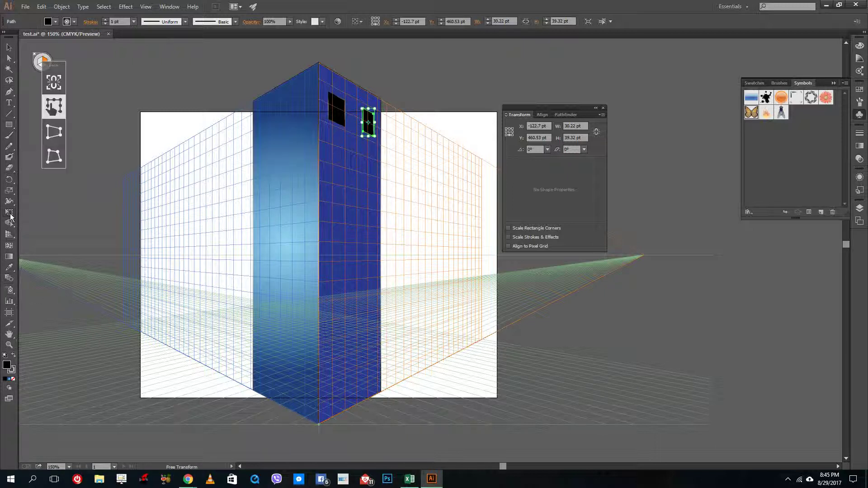
{"action": "left_click", "coordinate": [10, 201]}
{"action": "left_click", "coordinate": [8, 236]}
{"action": "left_click_drag", "start_coordinate": [8, 236], "coordinate": [55, 248]}
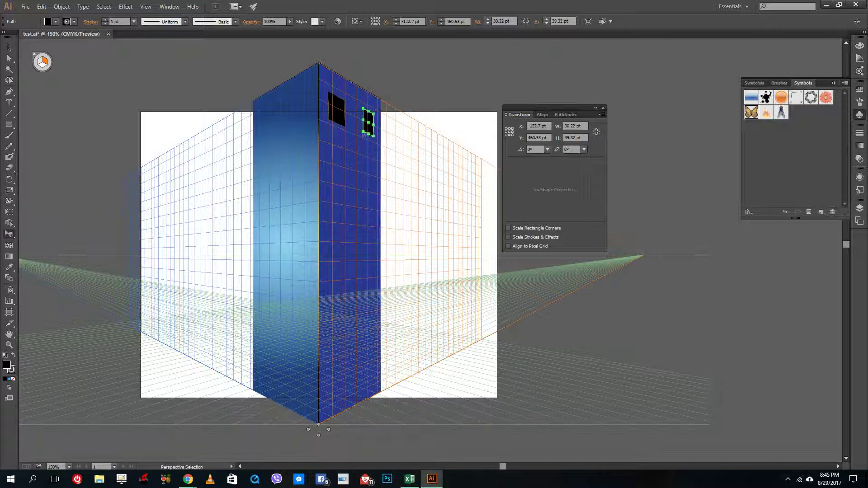
{"action": "left_click_drag", "start_coordinate": [370, 137], "coordinate": [371, 383]}
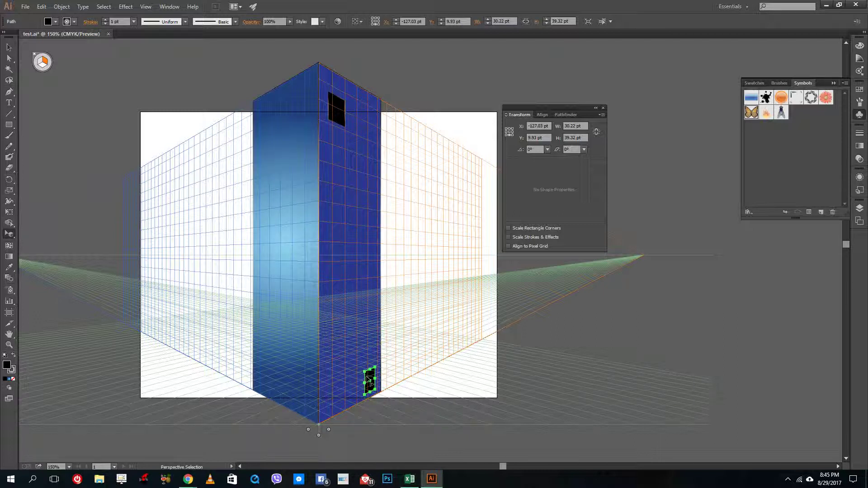
{"action": "key", "text": "ctrl+z"}
Copy both windows below the originals, undo the copies, and return to Perspective Selection.
{"action": "left_click", "coordinate": [333, 119], "text": "shift"}
{"action": "left_click_drag", "start_coordinate": [332, 118], "coordinate": [343, 160]}
{"action": "key", "text": "ctrl+z"}
{"action": "key", "text": "ctrl+z"}
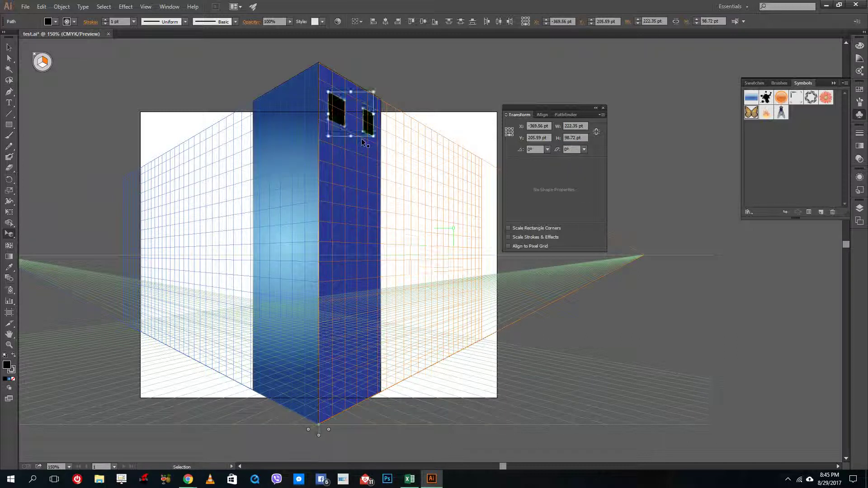
{"action": "key", "text": "ctrl+z"}
{"action": "key", "text": "v"}
{"action": "key", "text": "shift+v"}
Duplicate the top windows into a second row, then copy the four-window block further down.
{"action": "mouse_move", "coordinate": [340, 119]}
{"action": "left_mouse_down"}
{"action": "mouse_move", "coordinate": [369, 126]}
{"action": "mouse_move", "coordinate": [369, 118]}
{"action": "mouse_move", "coordinate": [366, 127]}
{"action": "mouse_move", "coordinate": [339, 115]}
{"action": "mouse_move", "coordinate": [337, 152]}
{"action": "left_mouse_up"}
{"action": "left_click", "coordinate": [556, 269]}
{"action": "left_click", "coordinate": [337, 114], "text": "shift"}
{"action": "left_click", "coordinate": [340, 114], "text": "shift"}
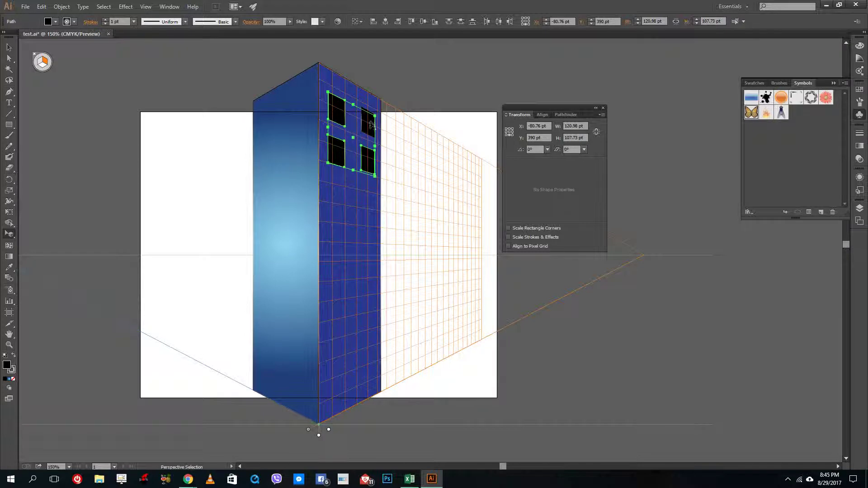
{"action": "left_click", "coordinate": [371, 125], "text": "shift"}
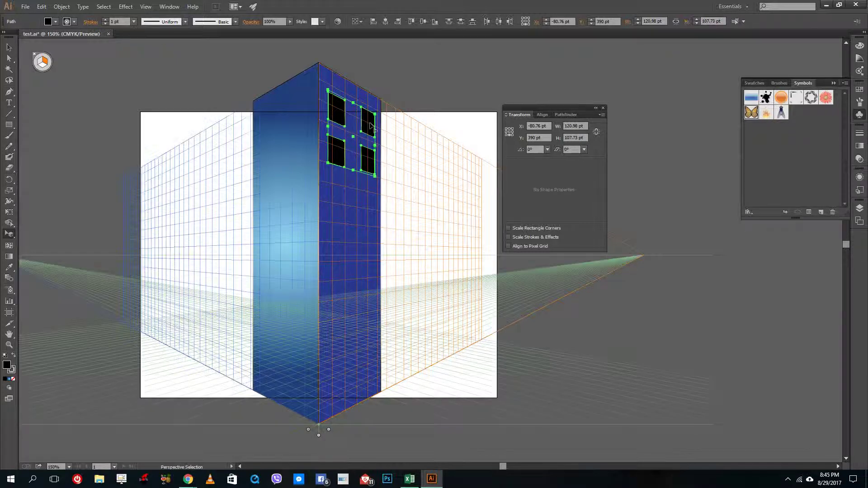
{"action": "left_click_drag", "start_coordinate": [339, 154], "coordinate": [341, 237]}
Select the eight windows and Alt-drag a copy down the lower half of the right face.
{"action": "left_click", "coordinate": [342, 158]}
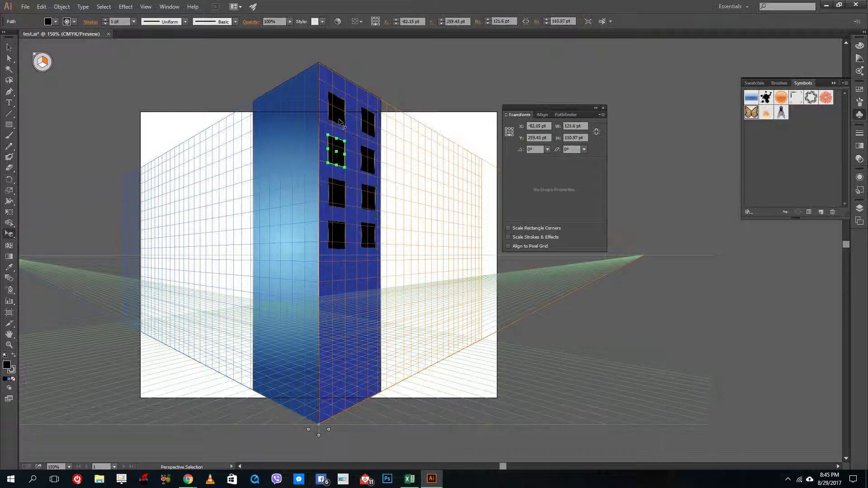
{"action": "left_click", "coordinate": [371, 229]}
{"action": "left_click", "coordinate": [340, 234]}
{"action": "left_click", "coordinate": [339, 195]}
{"action": "left_click", "coordinate": [371, 195]}
{"action": "left_click", "coordinate": [339, 118], "text": "shift"}
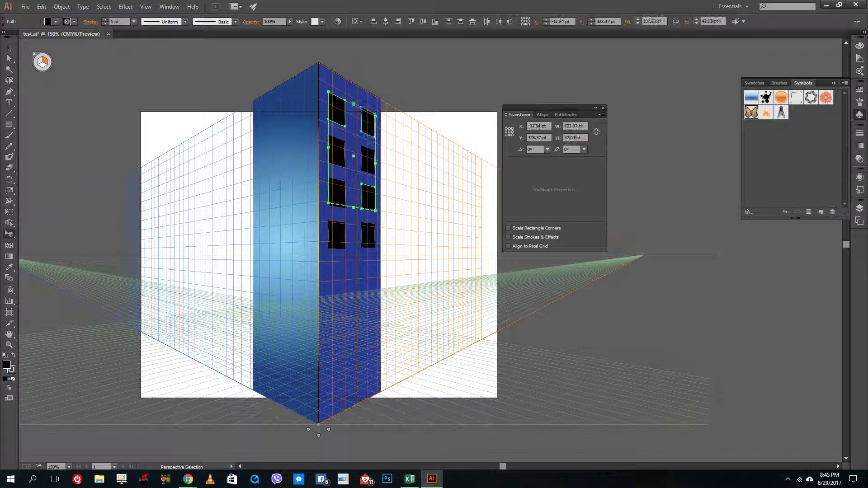
{"action": "left_click", "coordinate": [429, 171]}
{"action": "left_click_drag", "start_coordinate": [313, 76], "coordinate": [389, 297]}
{"action": "left_click", "coordinate": [365, 285], "text": "shift"}
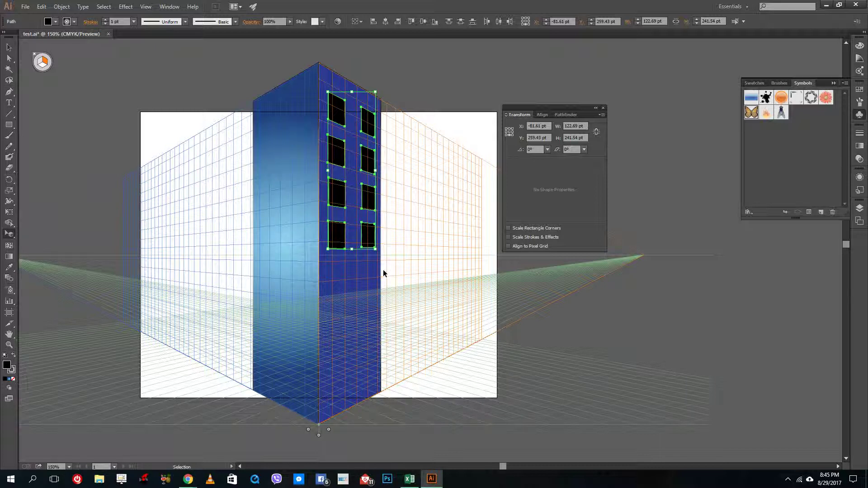
{"action": "left_click_drag", "start_coordinate": [342, 159], "coordinate": [340, 316]}
{"action": "left_click", "coordinate": [405, 324]}
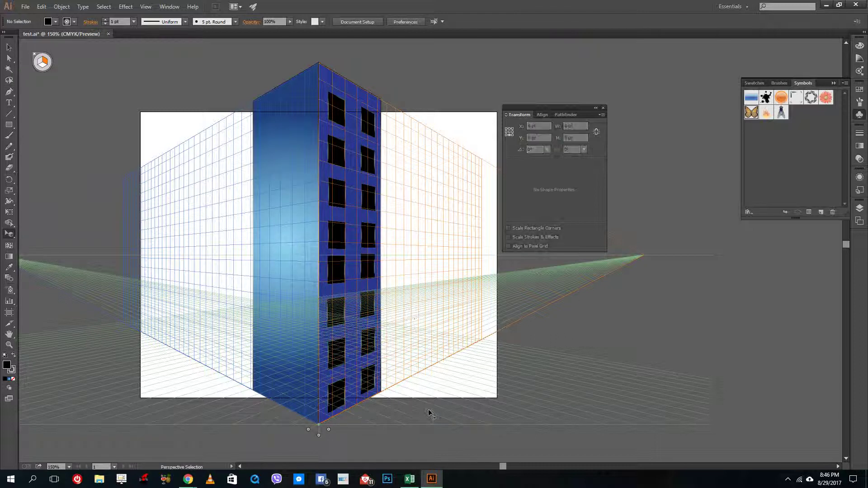
Select the window group and nudge it slightly down along the right face.
{"action": "left_click", "coordinate": [338, 80]}
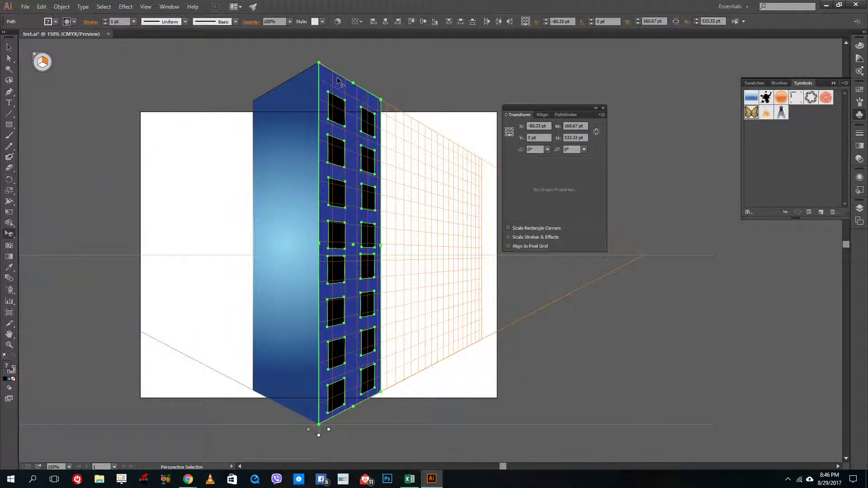
{"action": "left_click", "coordinate": [338, 107]}
{"action": "left_click_drag", "start_coordinate": [338, 106], "coordinate": [351, 131]}
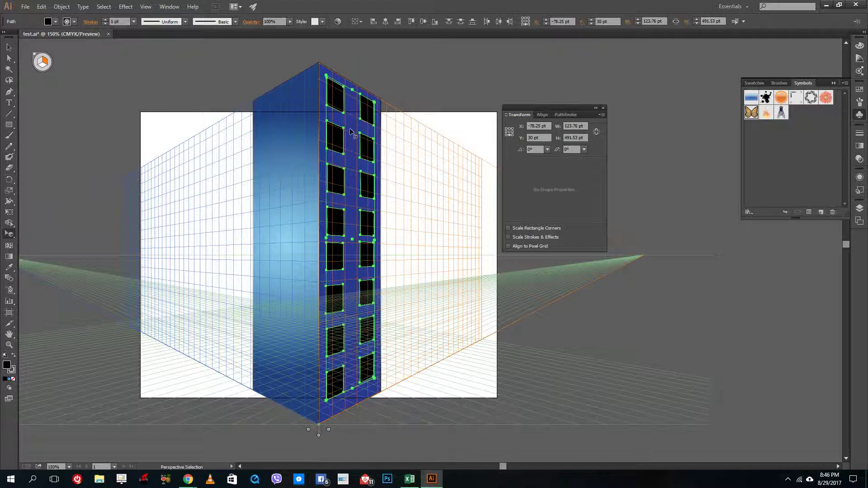
{"action": "key", "text": "shift+Down"}
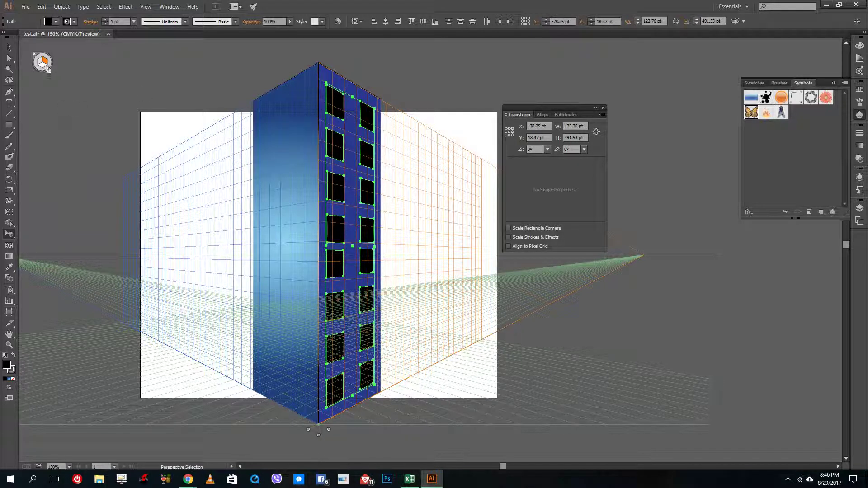
{"action": "key", "text": "v"}
{"action": "key", "text": "shift+v"}
Undo a trial move of the windows onto the left face and make the left plane active.
{"action": "left_click_drag", "start_coordinate": [343, 144], "coordinate": [213, 143]}
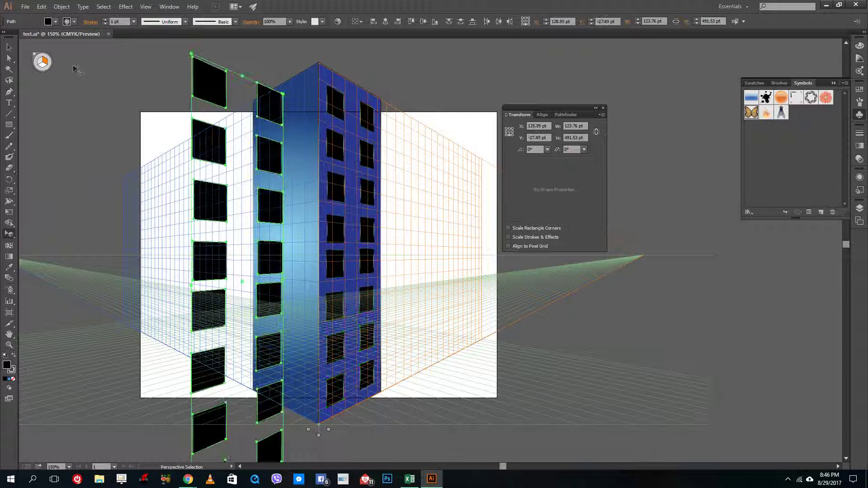
{"action": "left_click", "coordinate": [40, 63]}
{"action": "left_click", "coordinate": [94, 78]}
{"action": "left_click_drag", "start_coordinate": [209, 81], "coordinate": [207, 109]}
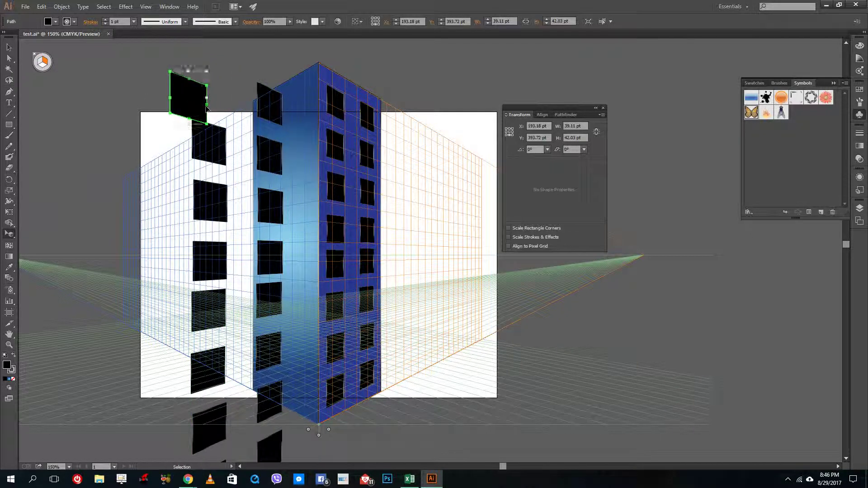
{"action": "key", "text": "ctrl+z"}
{"action": "key", "text": "ctrl+z"}
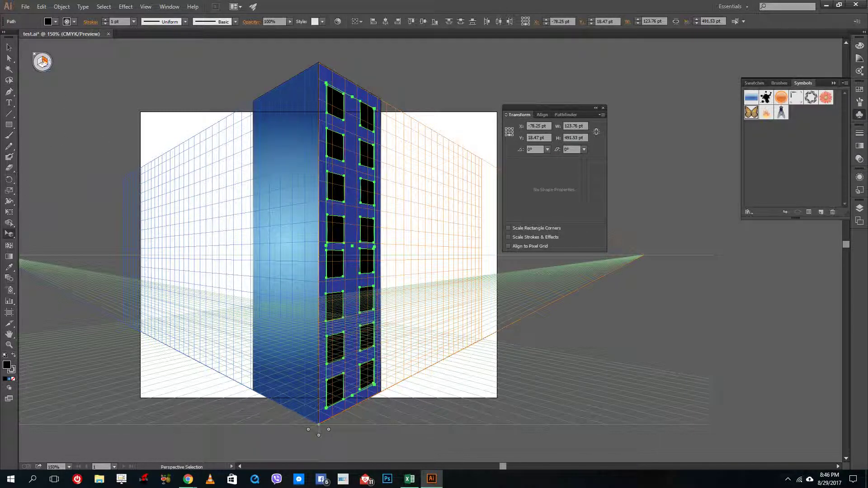
{"action": "left_click", "coordinate": [41, 62]}
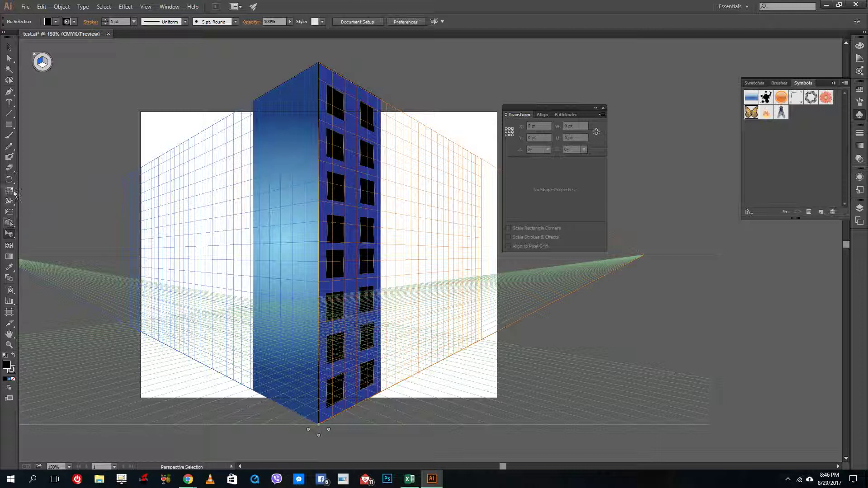
Draw a black window rectangle near the top of the left face.
{"action": "left_click", "coordinate": [8, 126]}
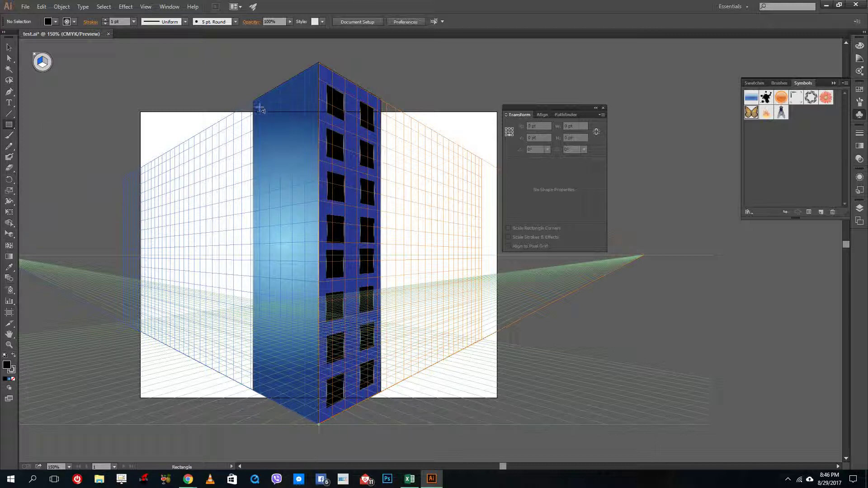
{"action": "left_click_drag", "start_coordinate": [275, 131], "coordinate": [276, 134]}
{"action": "key", "text": "shift+v"}
{"action": "key", "text": "ctrl+c"}
{"action": "key", "text": "ctrl+v"}
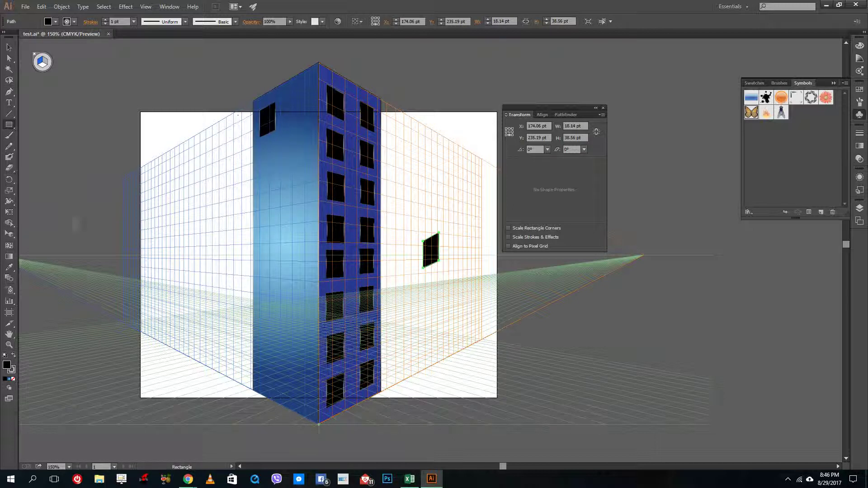
{"action": "key", "text": "ctrl+shift+z"}
{"action": "key", "text": "m"}
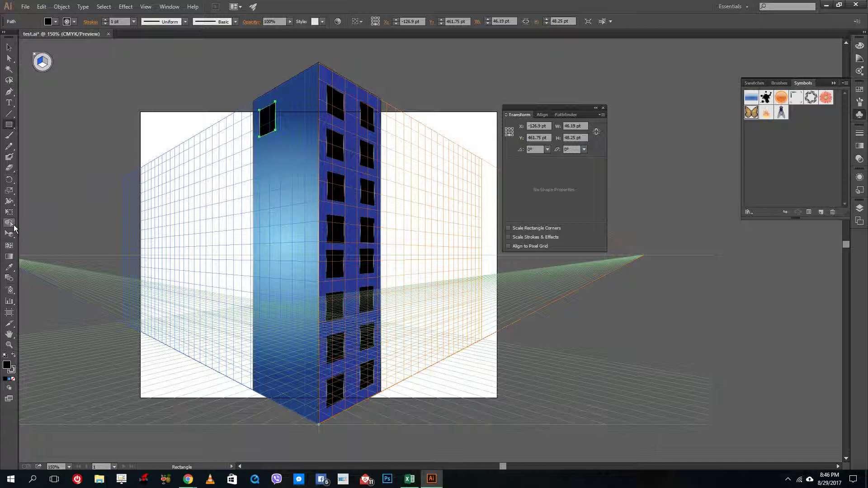
Copy the window beside the original, then duplicate the pair down the left face.
{"action": "left_click", "coordinate": [9, 234]}
{"action": "left_click_drag", "start_coordinate": [295, 106], "coordinate": [298, 153]}
{"action": "left_click", "coordinate": [267, 120], "text": "shift"}
{"action": "key", "text": "v"}
{"action": "key", "text": "shift+v"}
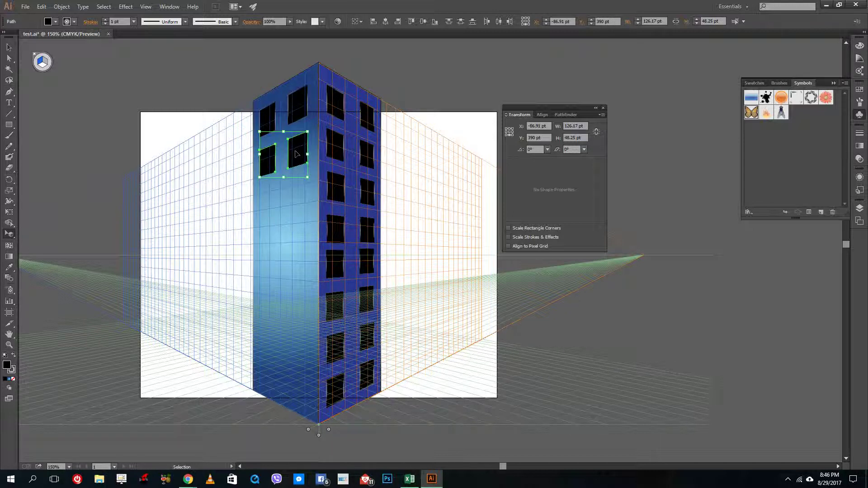
{"action": "key", "text": "ctrl+d"}
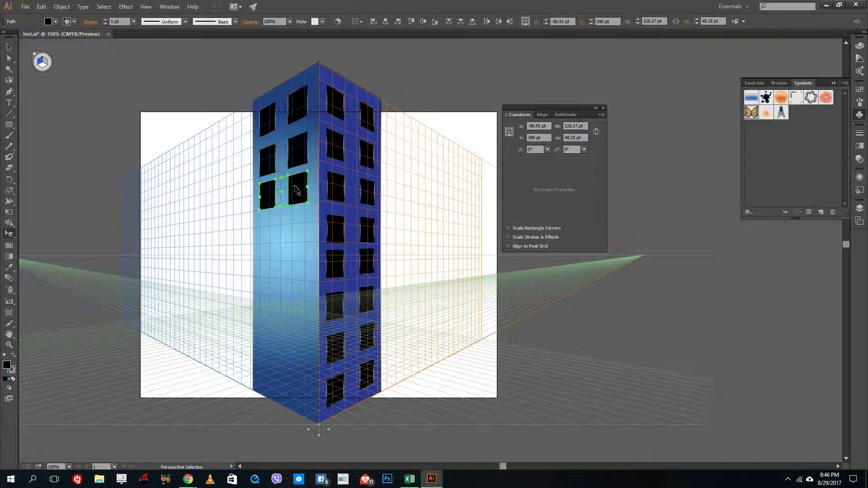
{"action": "left_click_drag", "start_coordinate": [301, 198], "coordinate": [297, 225]}
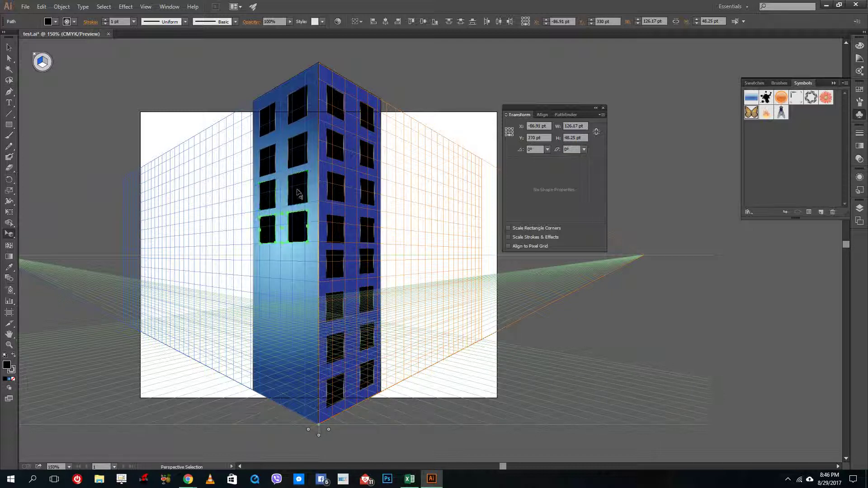
Select all the left-face window rows and copy the block into the lower rows.
{"action": "left_click", "coordinate": [302, 187], "text": "shift"}
{"action": "left_click", "coordinate": [267, 192], "text": "shift"}
{"action": "left_click", "coordinate": [266, 157], "text": "shift"}
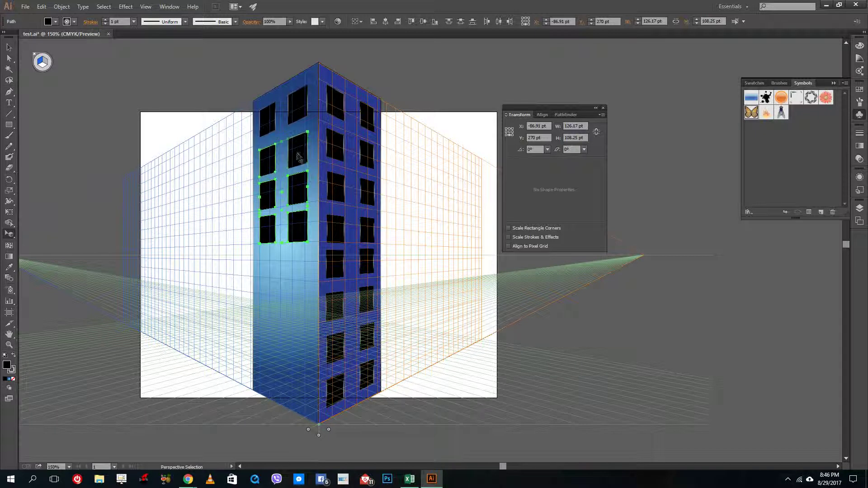
{"action": "left_click", "coordinate": [275, 119], "text": "shift"}
{"action": "key", "text": "ctrl"}
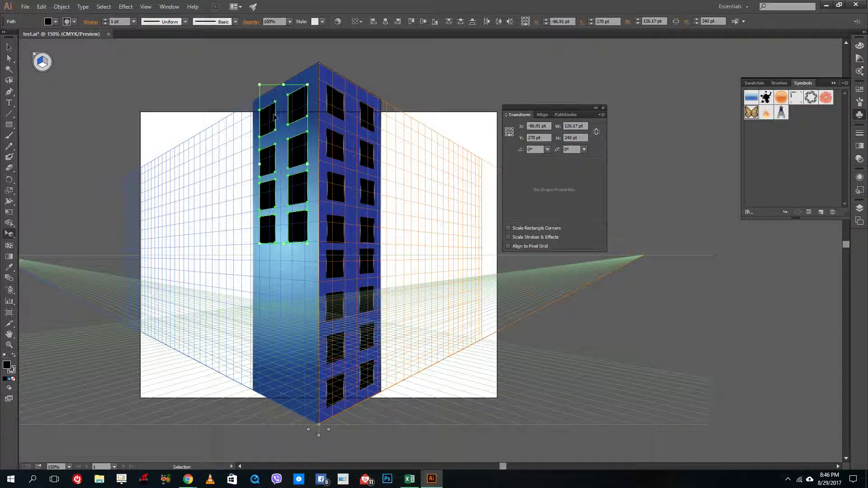
{"action": "left_click_drag", "start_coordinate": [302, 111], "coordinate": [301, 274]}
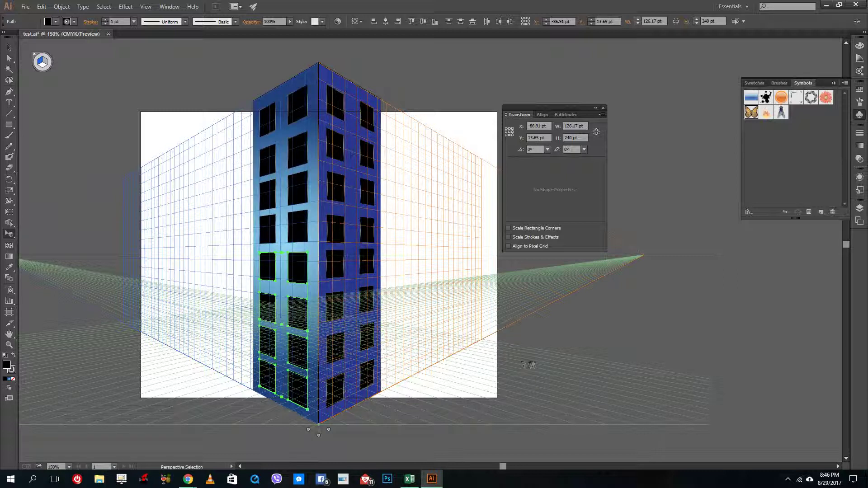
{"action": "left_click", "coordinate": [491, 347]}
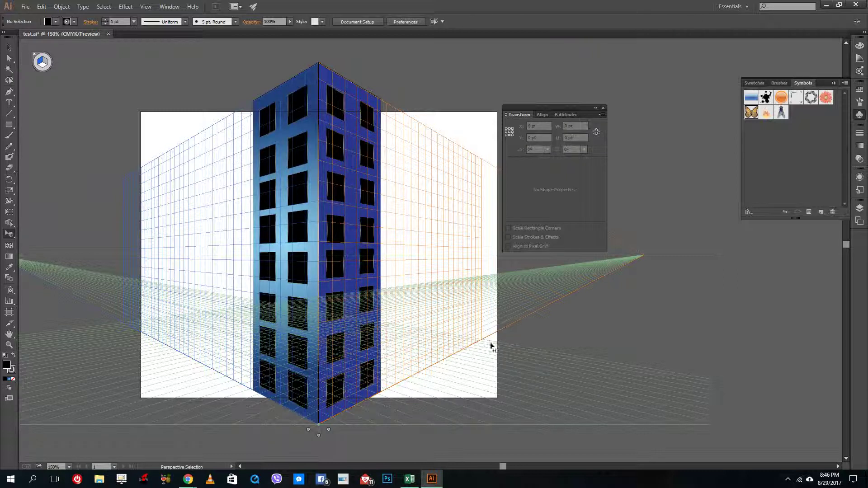
{"action": "left_click", "coordinate": [36, 55]}
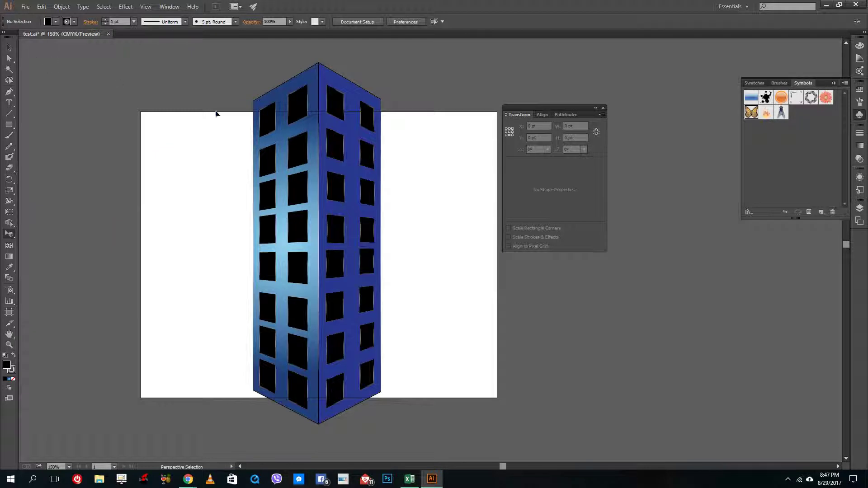
{"action": "left_click_drag", "start_coordinate": [210, 47], "coordinate": [452, 416]}
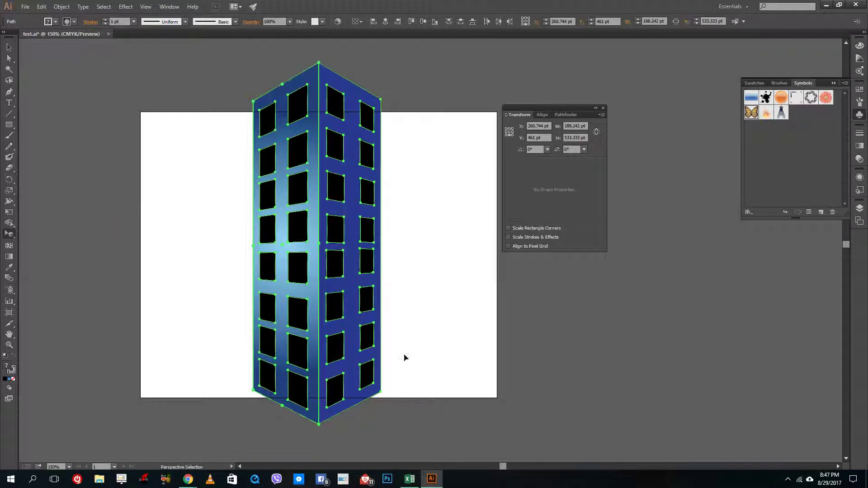
{"action": "key", "text": "ctrl+v"}
{"action": "left_click", "coordinate": [427, 276]}
{"action": "left_click", "coordinate": [544, 356]}
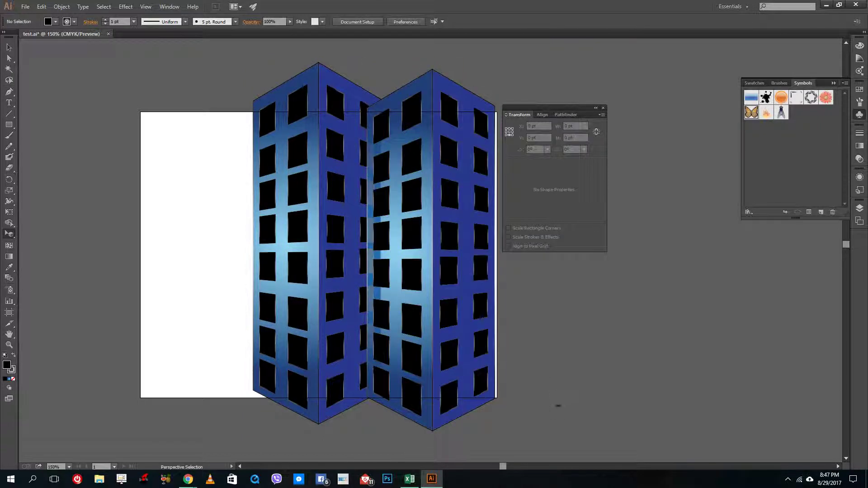
{"action": "left_click_drag", "start_coordinate": [188, 66], "coordinate": [186, 64]}
{"action": "left_click", "coordinate": [619, 226]}
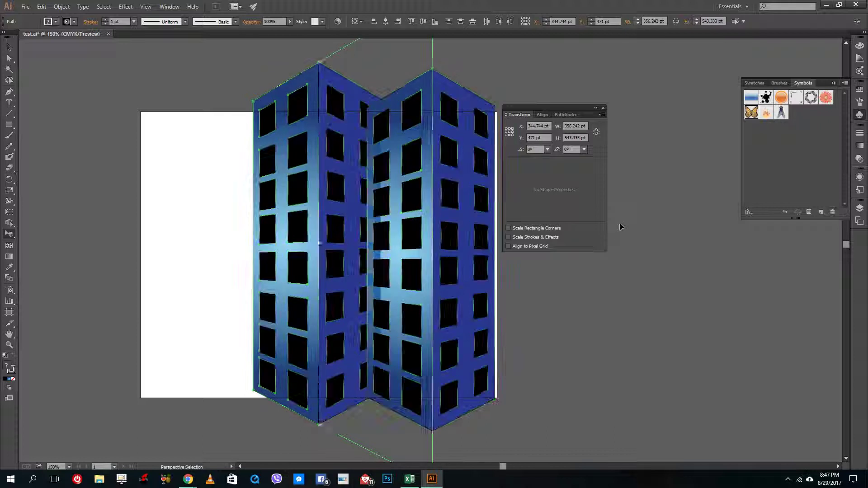
{"action": "key", "text": "ctrl+a"}
{"action": "key", "text": "ctrl+z"}
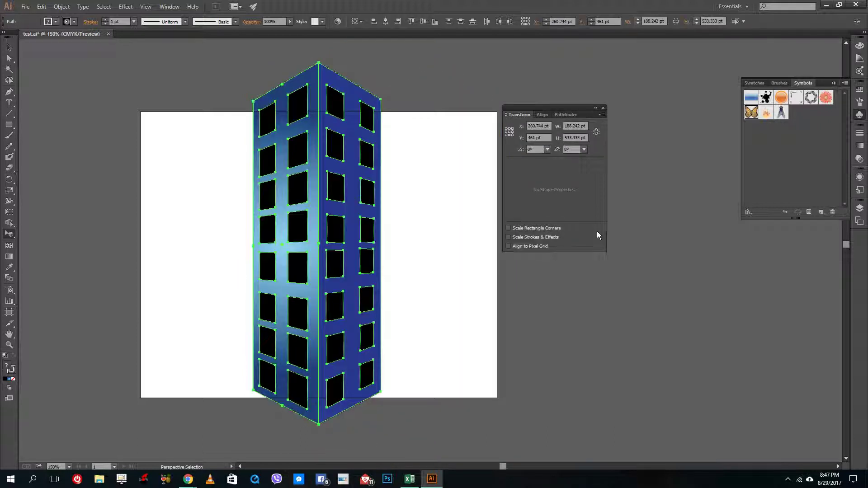
{"action": "key", "text": "ctrl+shift+z"}
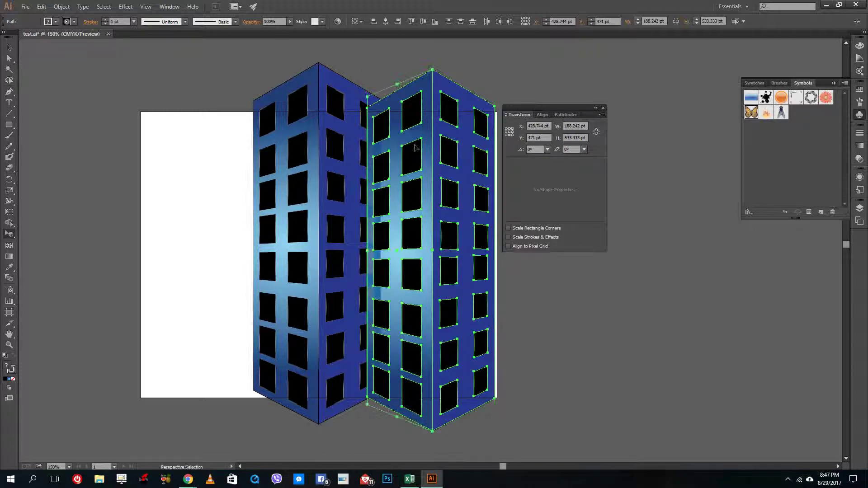
{"action": "right_click", "coordinate": [429, 204]}
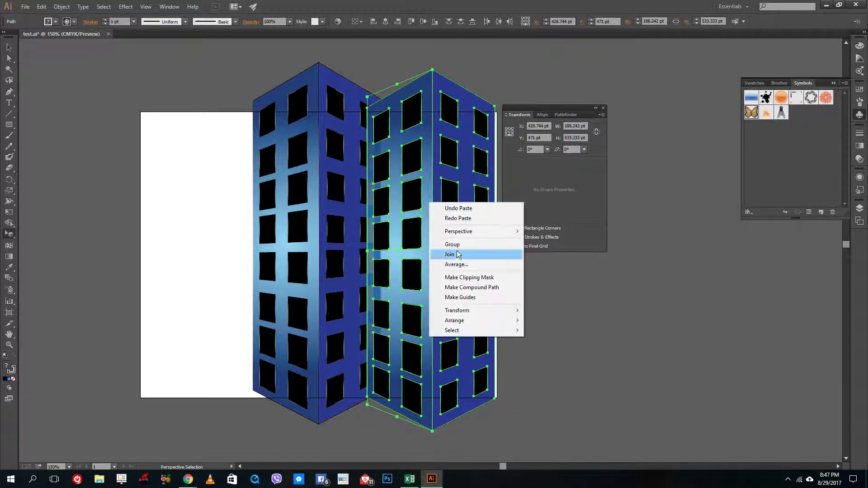
{"action": "left_click", "coordinate": [464, 246]}
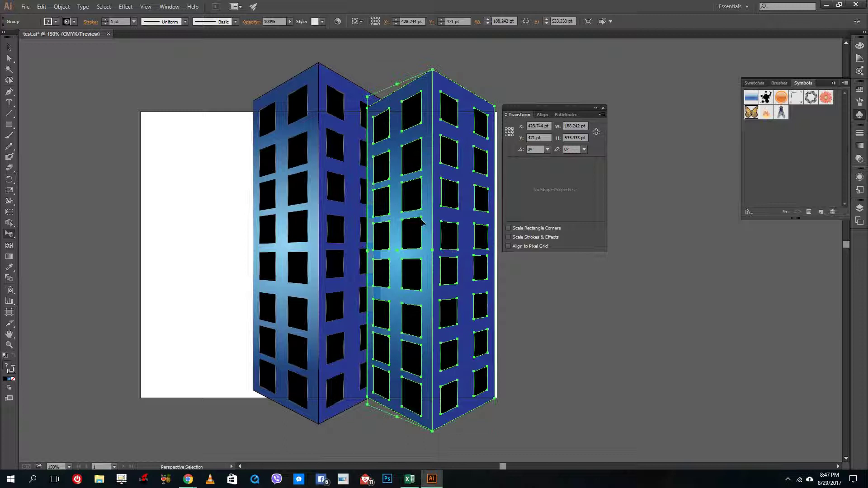
{"action": "key", "text": "shift+v"}
{"action": "left_click", "coordinate": [550, 405]}
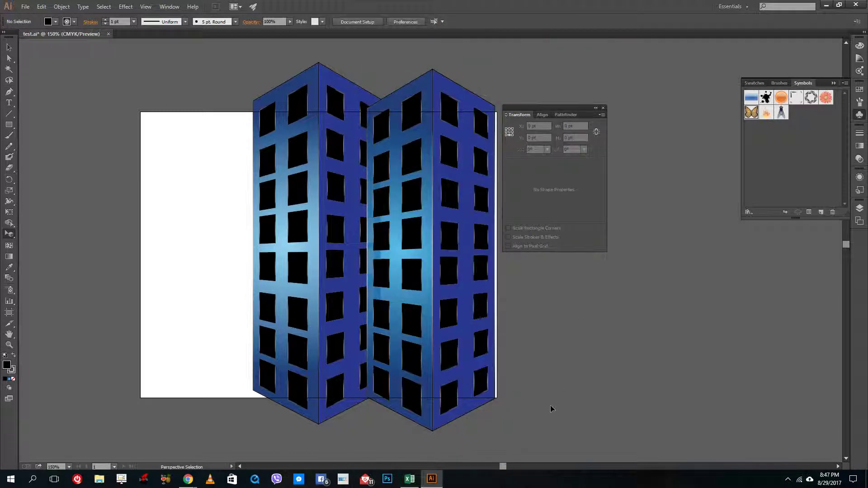
{"action": "key", "text": "ctrl+z"}
{"action": "key", "text": "ctrl+z"}
{"action": "key", "text": "shift+v"}
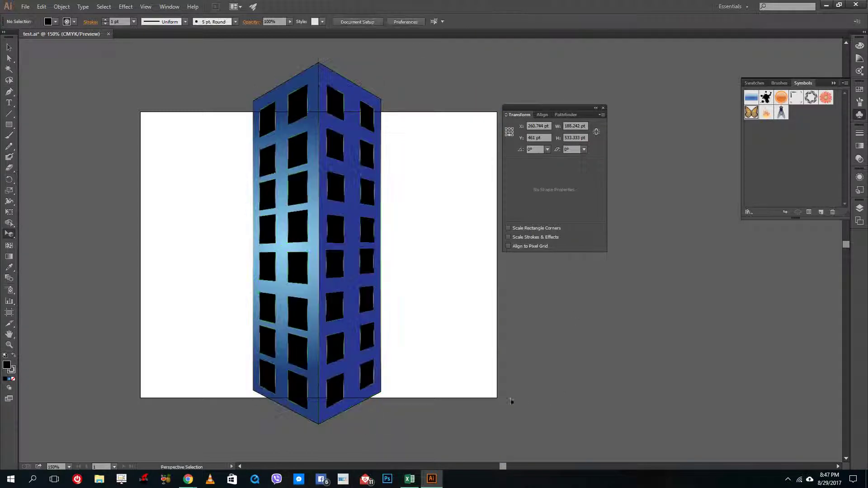
{"action": "left_click_drag", "start_coordinate": [267, 163], "coordinate": [164, 40]}
Group the selected building's parts from the right-click menu.
{"action": "key", "text": "ctrl+c"}
{"action": "right_click", "coordinate": [339, 205]}
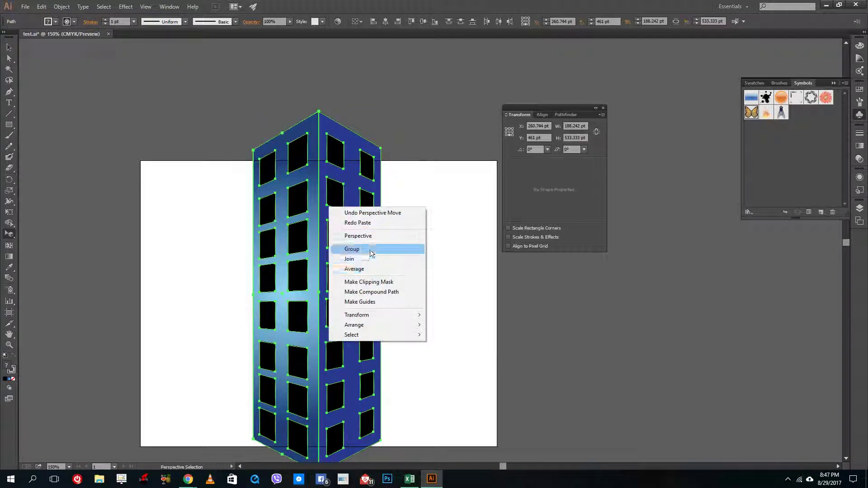
{"action": "left_click", "coordinate": [350, 249]}
{"action": "left_click", "coordinate": [432, 292]}
{"action": "left_click_drag", "start_coordinate": [203, 232], "coordinate": [203, 233]}
{"action": "key", "text": "ctrl+z"}
Reselect the whole building group and move it toward the artboard's left side.
{"action": "left_click_drag", "start_coordinate": [169, 59], "coordinate": [455, 351]}
{"action": "right_click", "coordinate": [316, 261]}
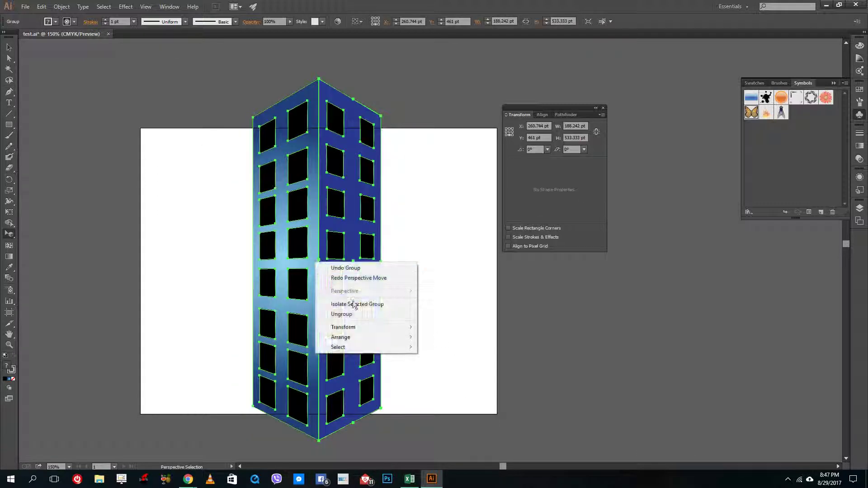
{"action": "left_click", "coordinate": [456, 352]}
{"action": "left_click_drag", "start_coordinate": [356, 296], "coordinate": [313, 288]}
{"action": "key", "text": "ctrl+z"}
{"action": "left_click", "coordinate": [9, 48]}
{"action": "left_click_drag", "start_coordinate": [202, 72], "coordinate": [466, 452]}
{"action": "right_click", "coordinate": [297, 260]}
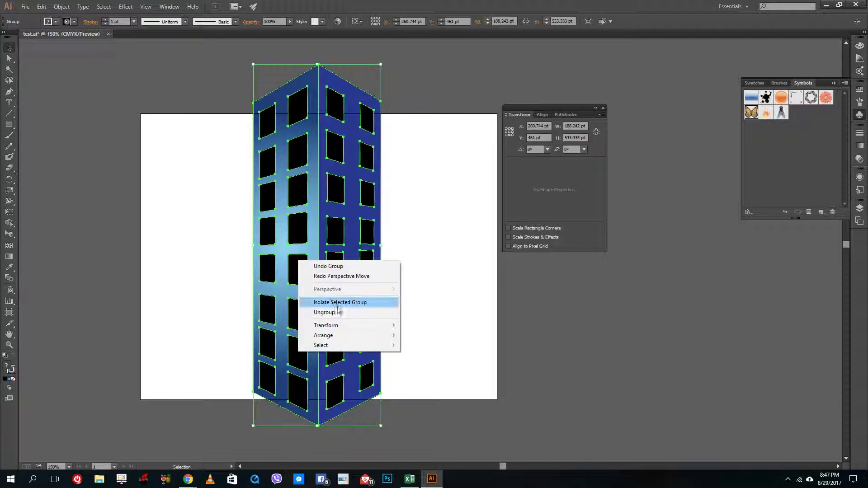
{"action": "left_click", "coordinate": [472, 293]}
{"action": "left_click_drag", "start_coordinate": [343, 259], "coordinate": [262, 254]}
Paste copies of the building beside the original and on the right, then close the Transform panel.
{"action": "key", "text": "ctrl+c"}
{"action": "key", "text": "ctrl+v"}
{"action": "left_click_drag", "start_coordinate": [430, 276], "coordinate": [348, 243]}
{"action": "key", "text": "ctrl+z"}
{"action": "key", "text": "ctrl+v"}
{"action": "key", "text": "ctrl+v"}
{"action": "left_click_drag", "start_coordinate": [425, 260], "coordinate": [479, 252]}
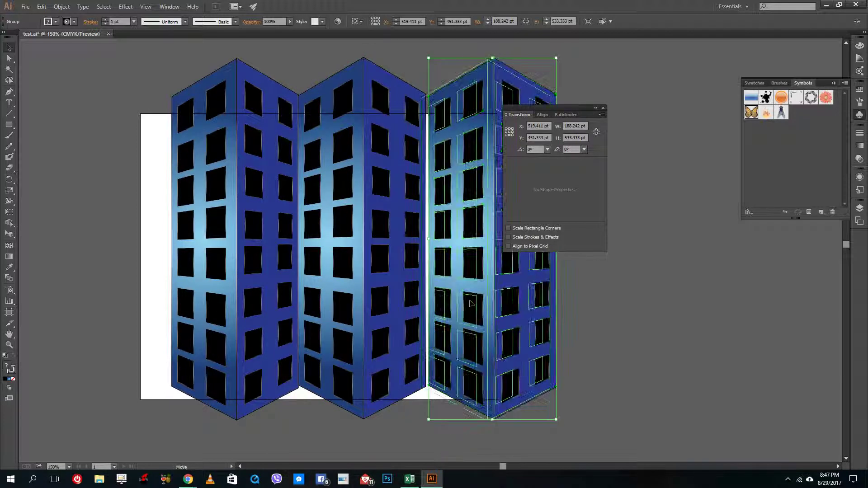
{"action": "left_click", "coordinate": [618, 336]}
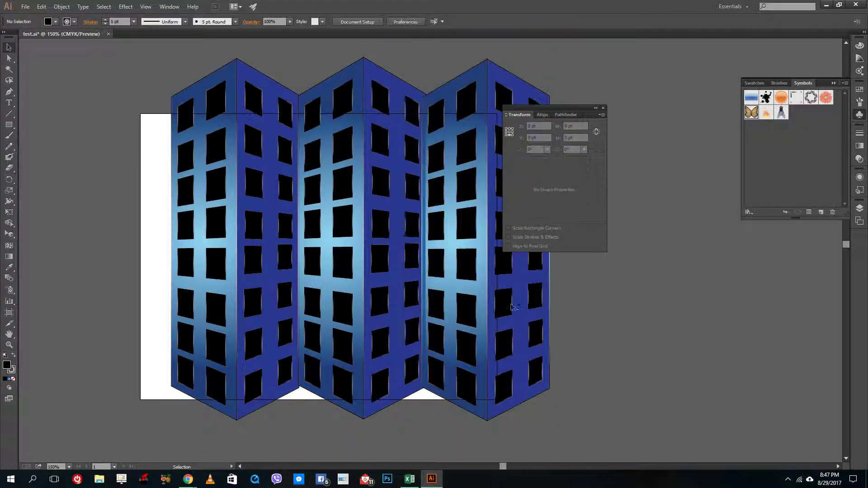
{"action": "left_click", "coordinate": [603, 108]}
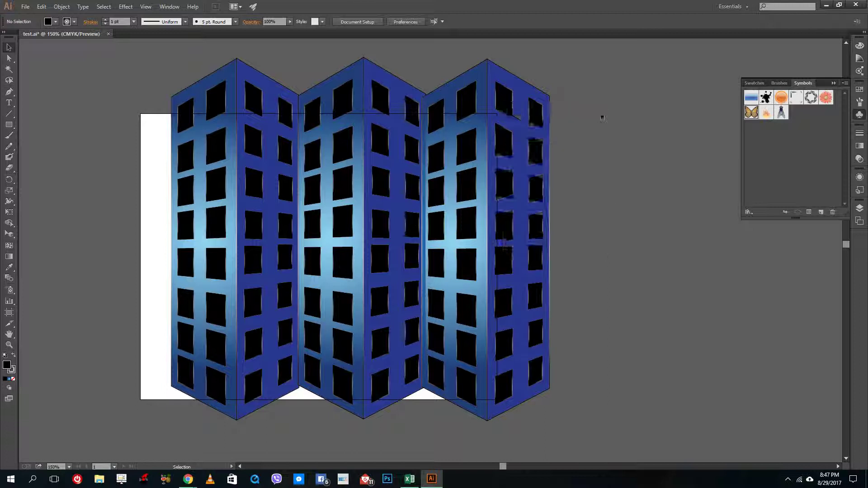